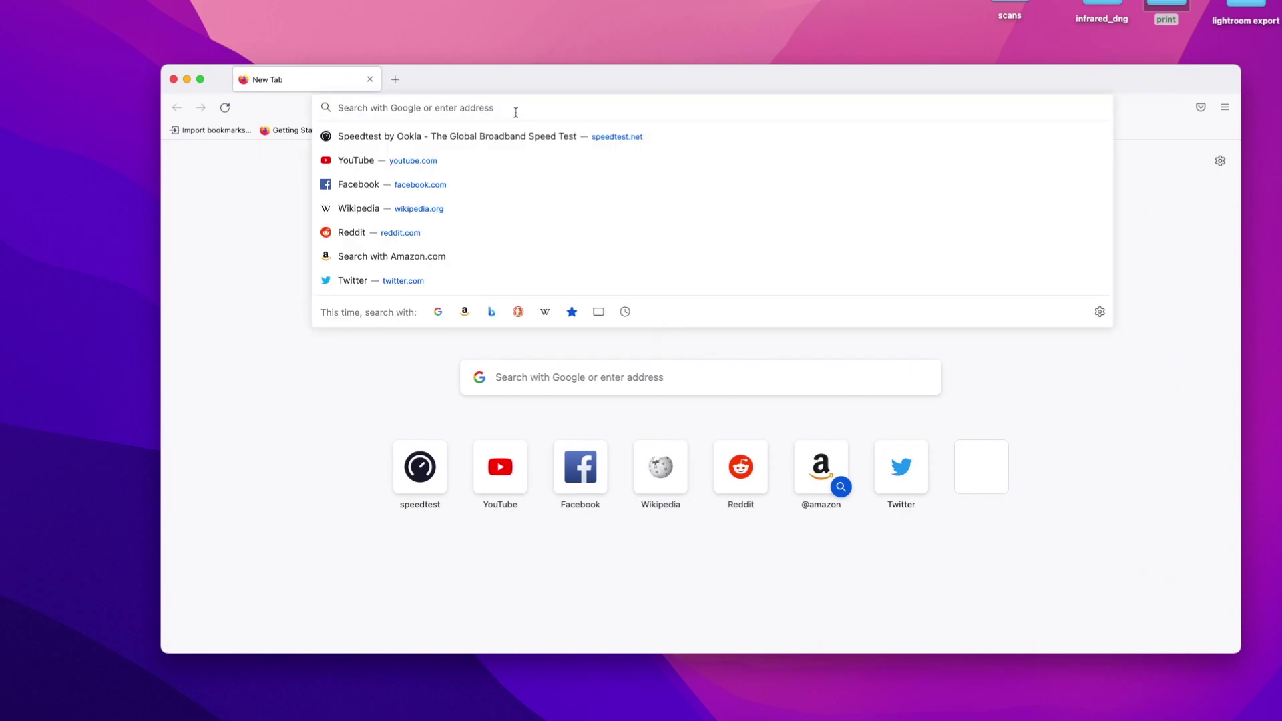
# - Search the web for darktable and open the official darktable website from the results
pyautogui.write('dar')
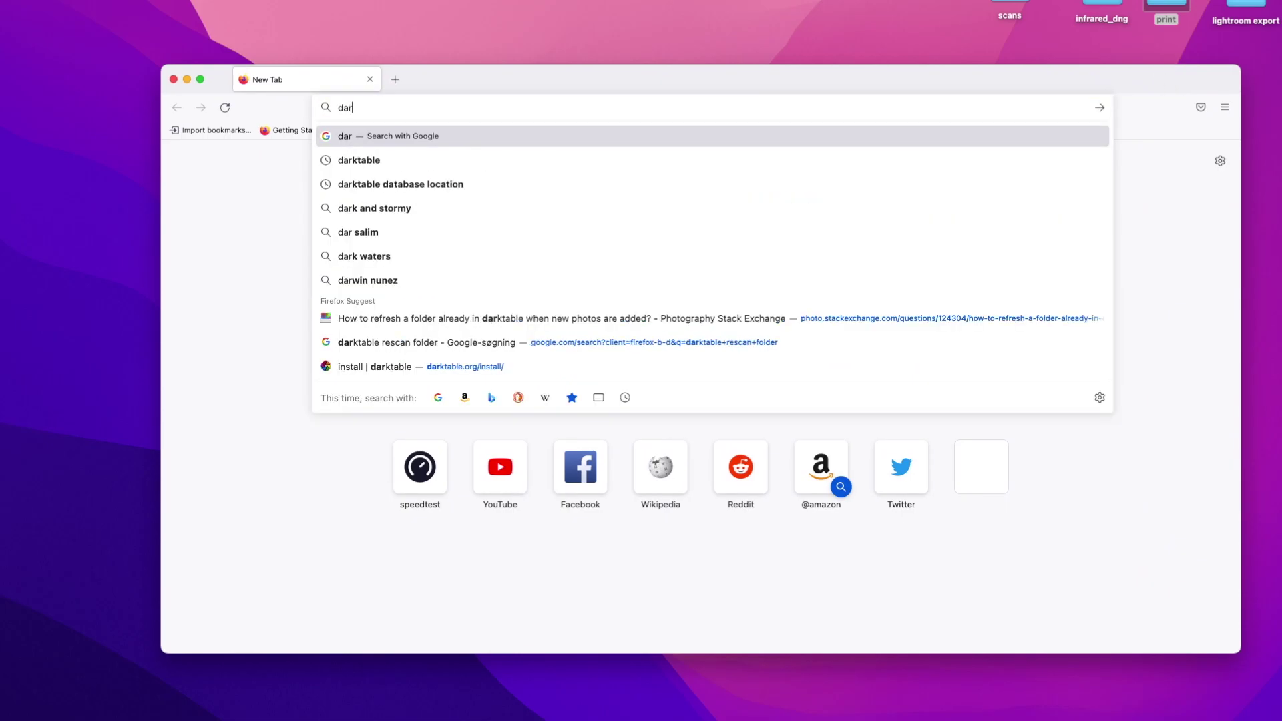
pyautogui.press('Down')
pyautogui.press('Return')
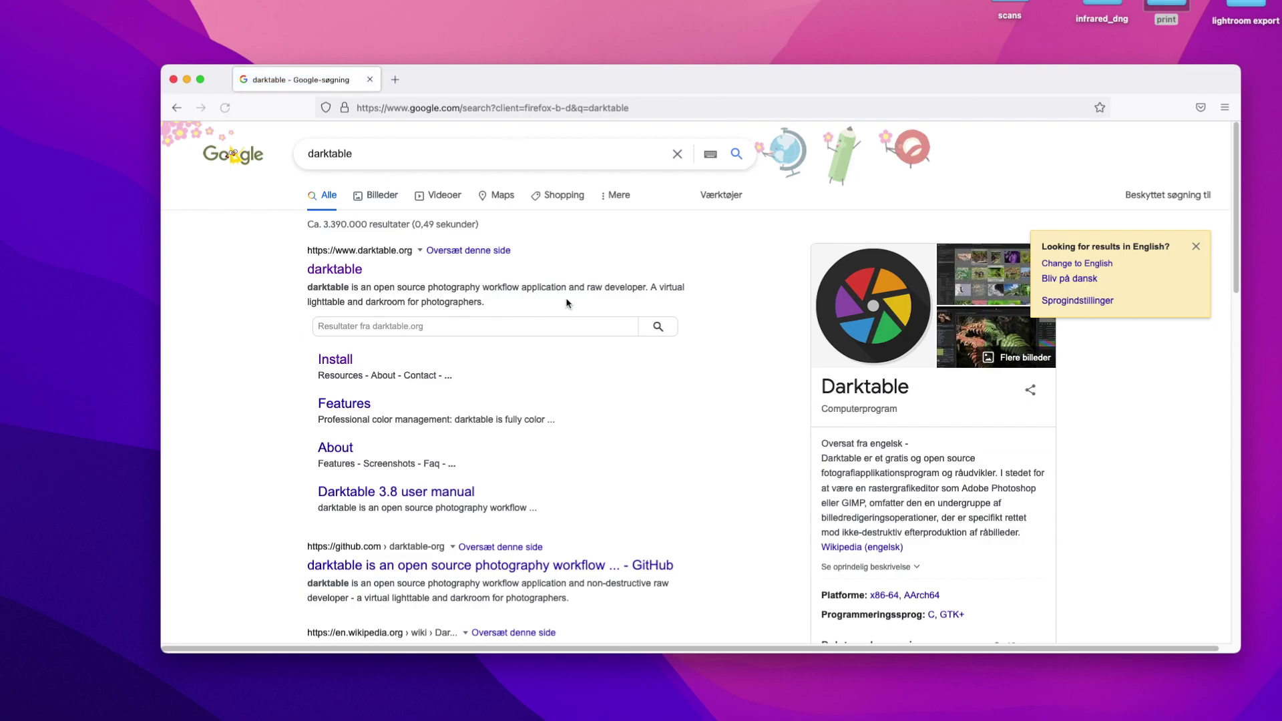
pyautogui.click(367, 260)
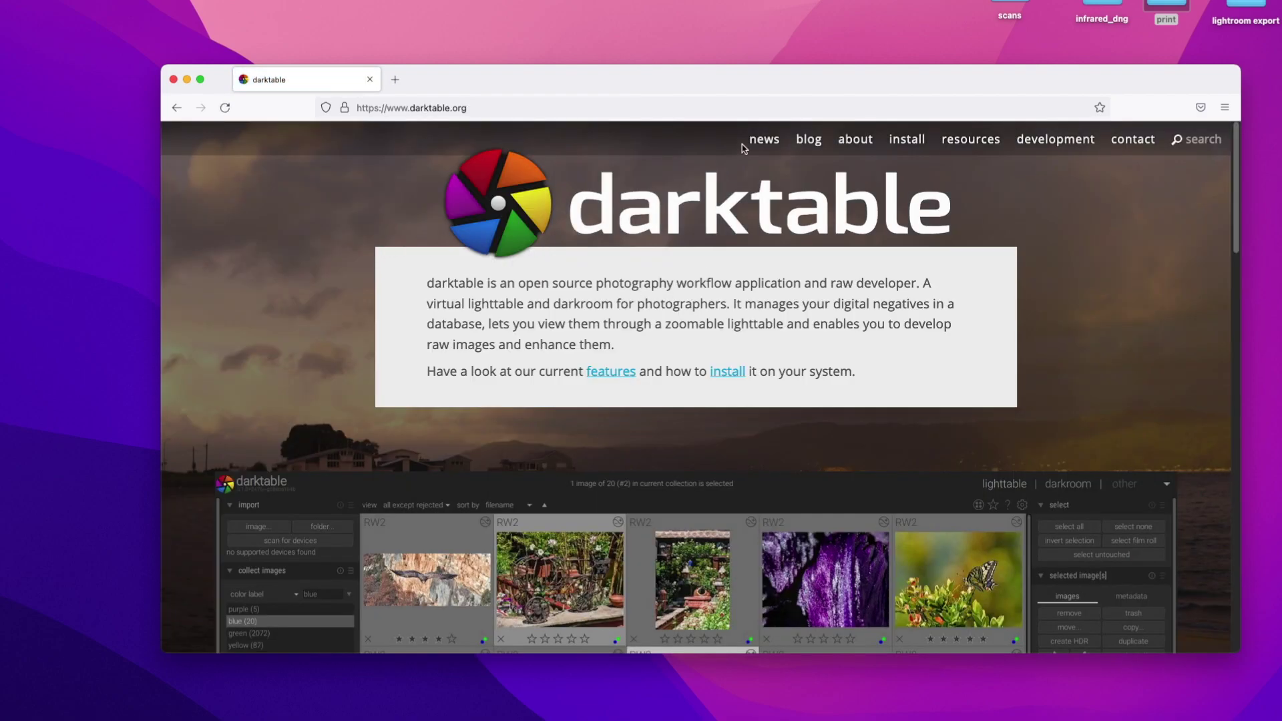
# - Open the site's install page and examine the download packages for each operating system and the macOS installation instructions
pyautogui.click(910, 141)
pyautogui.scroll(-2, 917, 251)
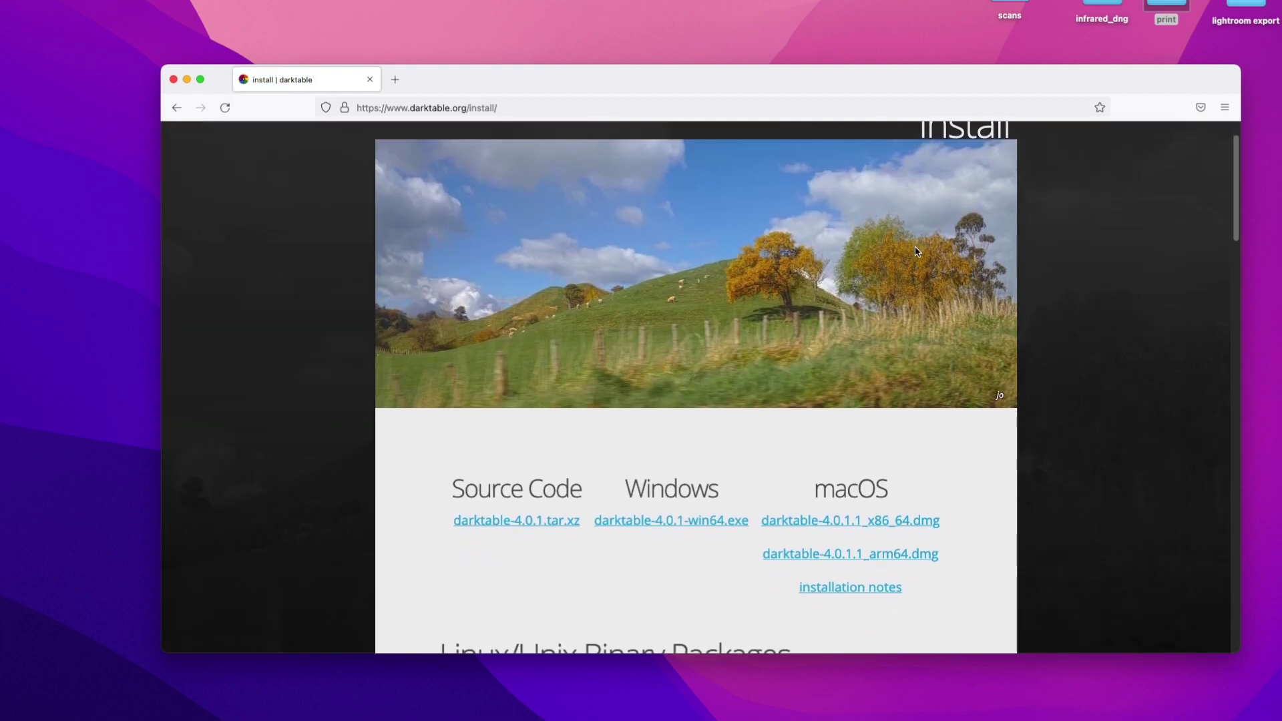
pyautogui.scroll(-1, 917, 252)
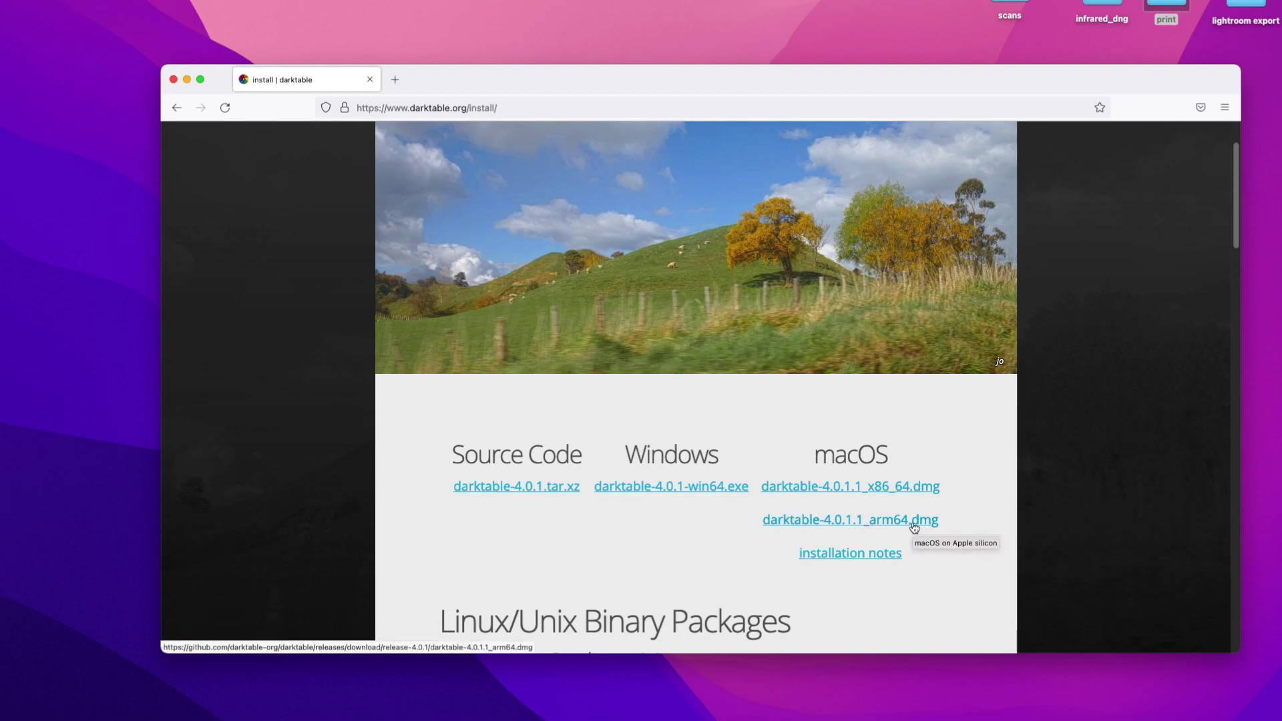
pyautogui.scroll(-5, 914, 527)
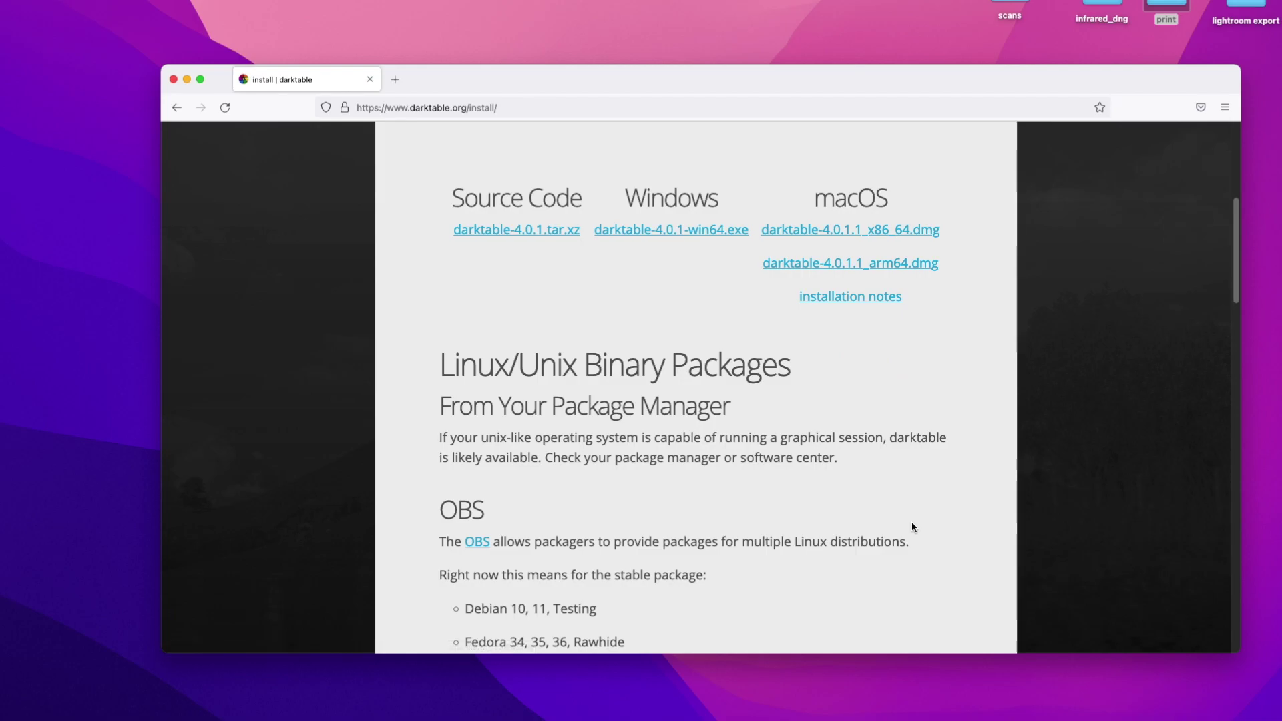
pyautogui.scroll(-10, 913, 528)
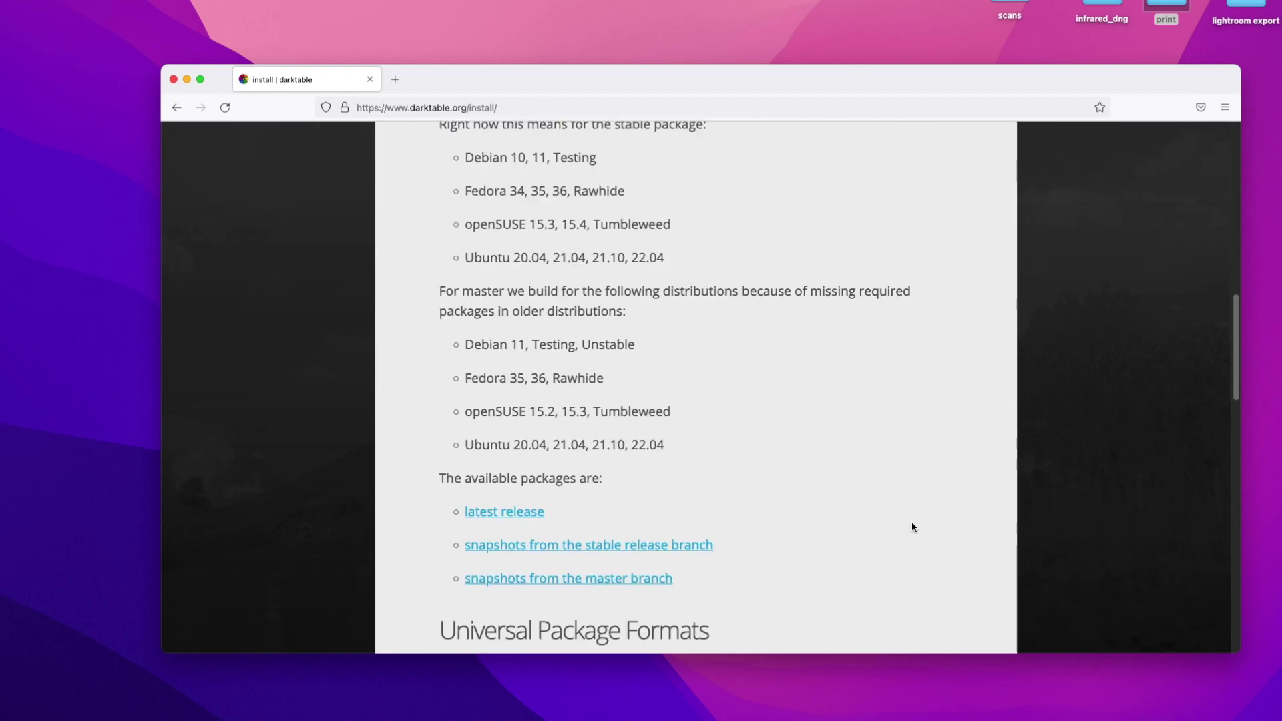
pyautogui.scroll(-3, 911, 527)
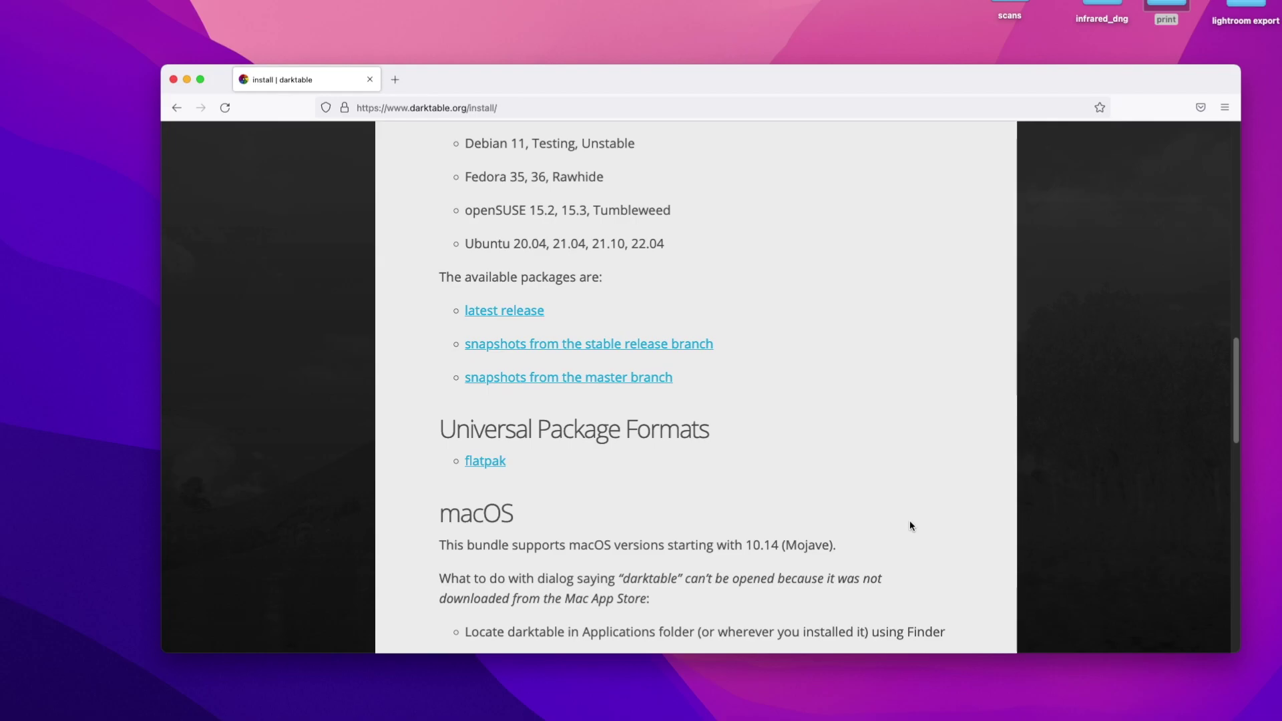
pyautogui.scroll(-3, 910, 520)
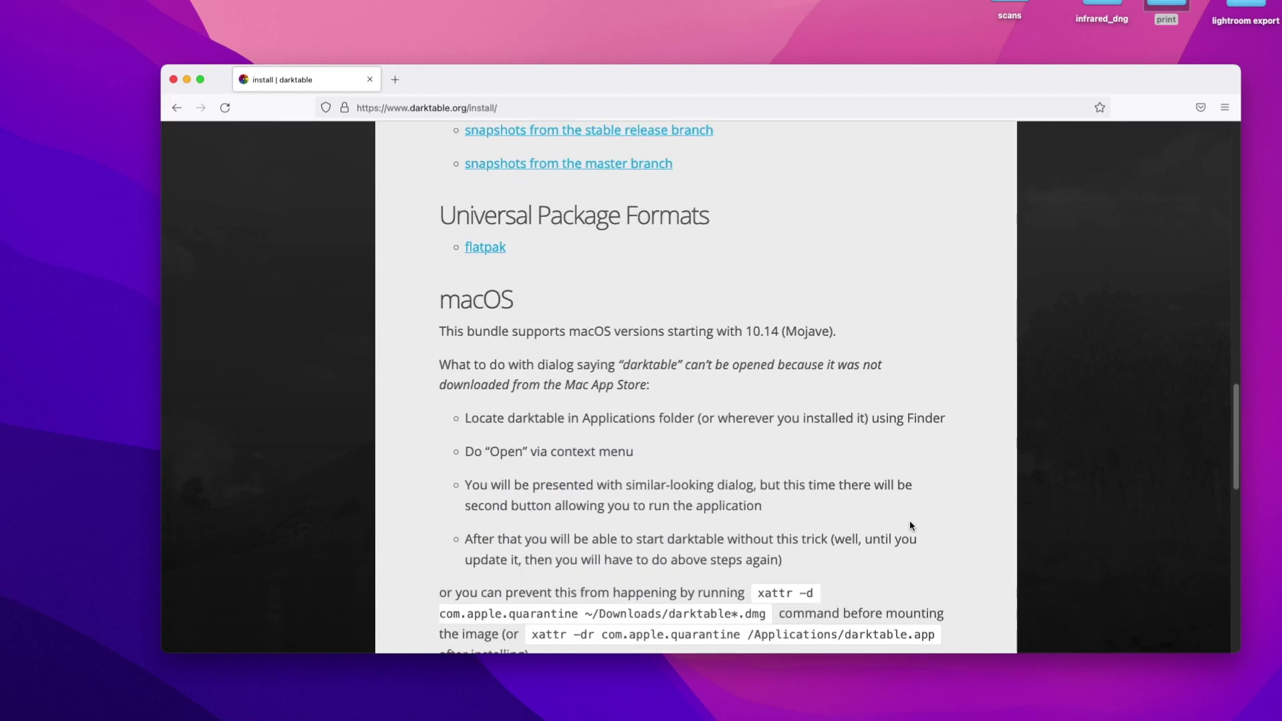
pyautogui.scroll(20, 908, 519)
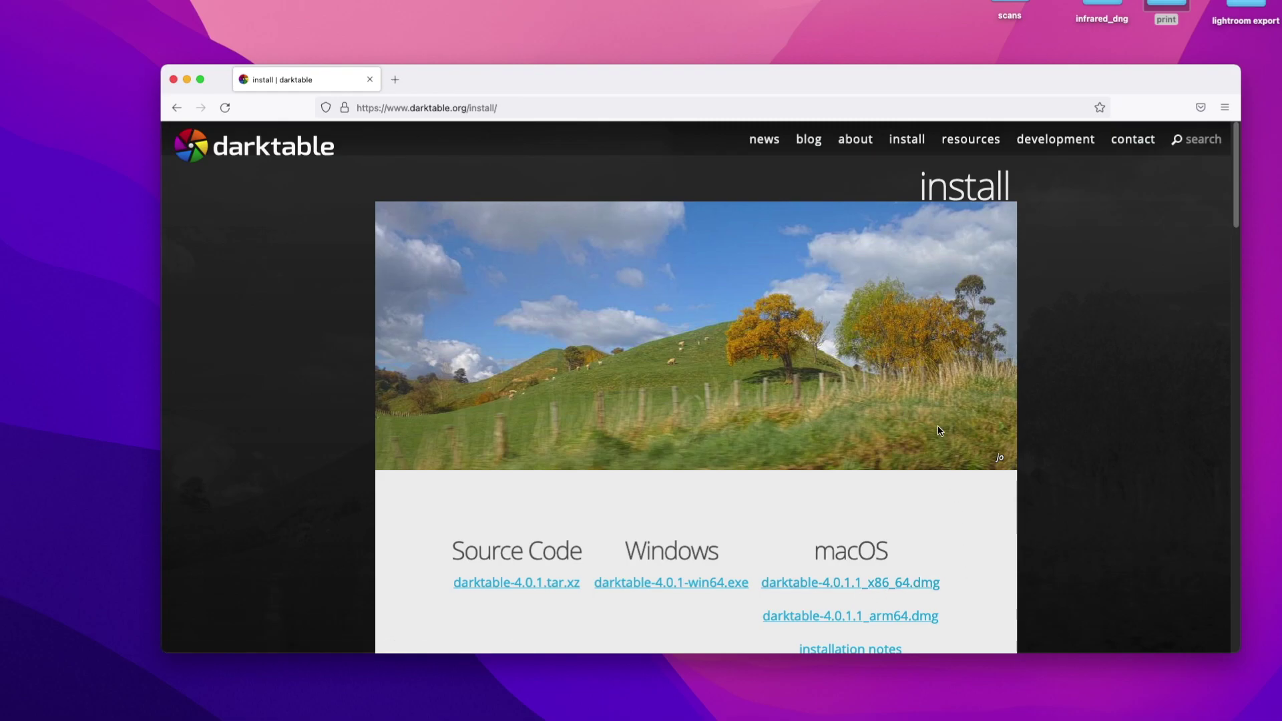
# - Minimize the browser, switch to darktable and go to the lighttable view
pyautogui.click(187, 80)
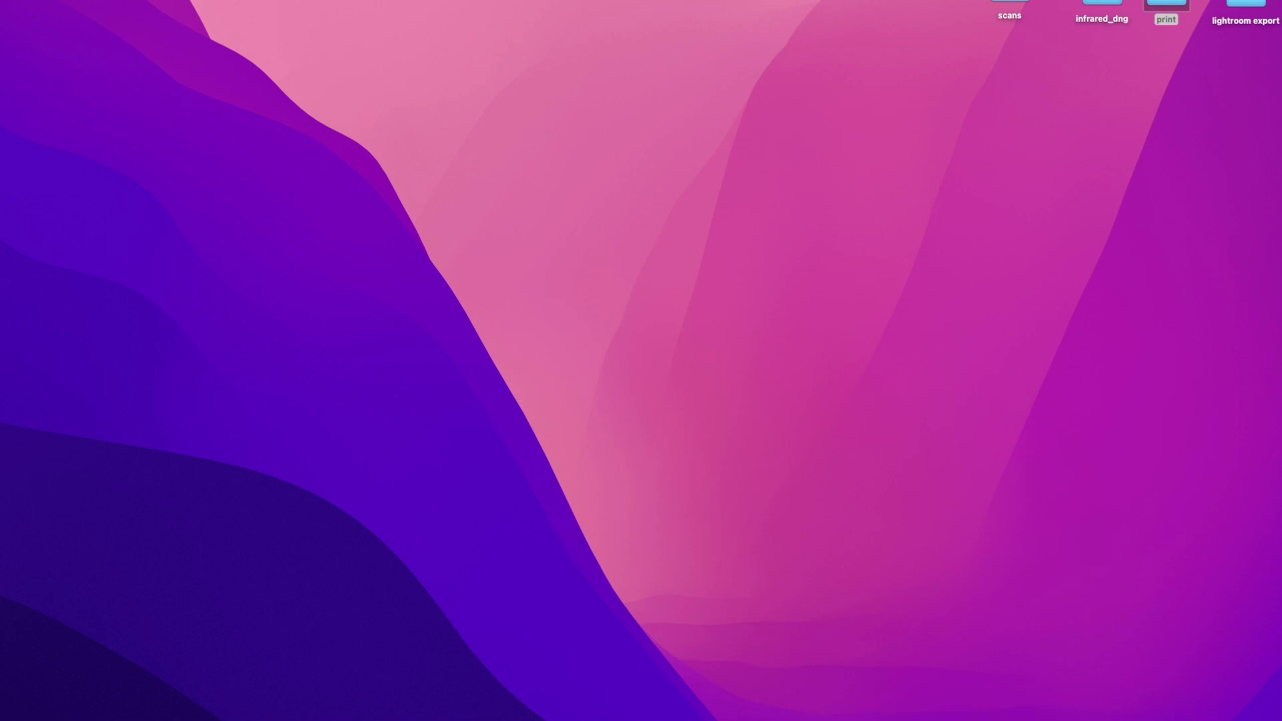
pyautogui.click(1272, 467)
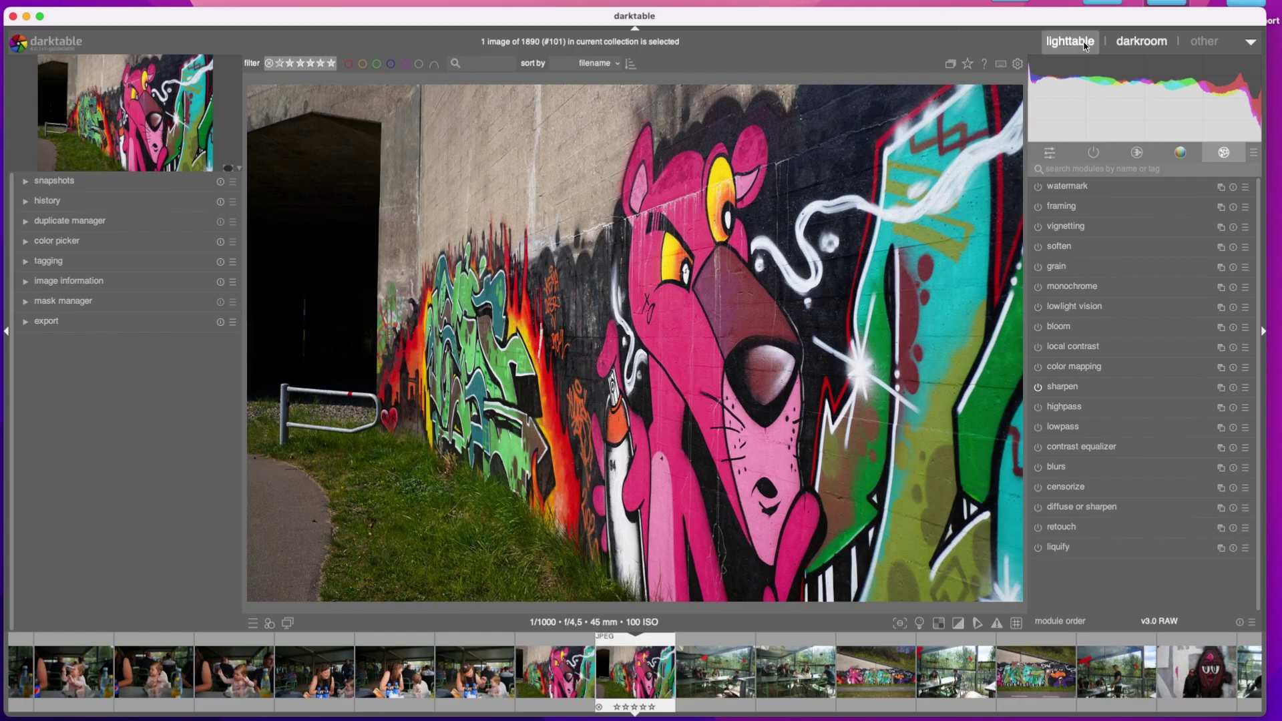
pyautogui.moveTo(1075, 60)
pyautogui.click(1071, 42)
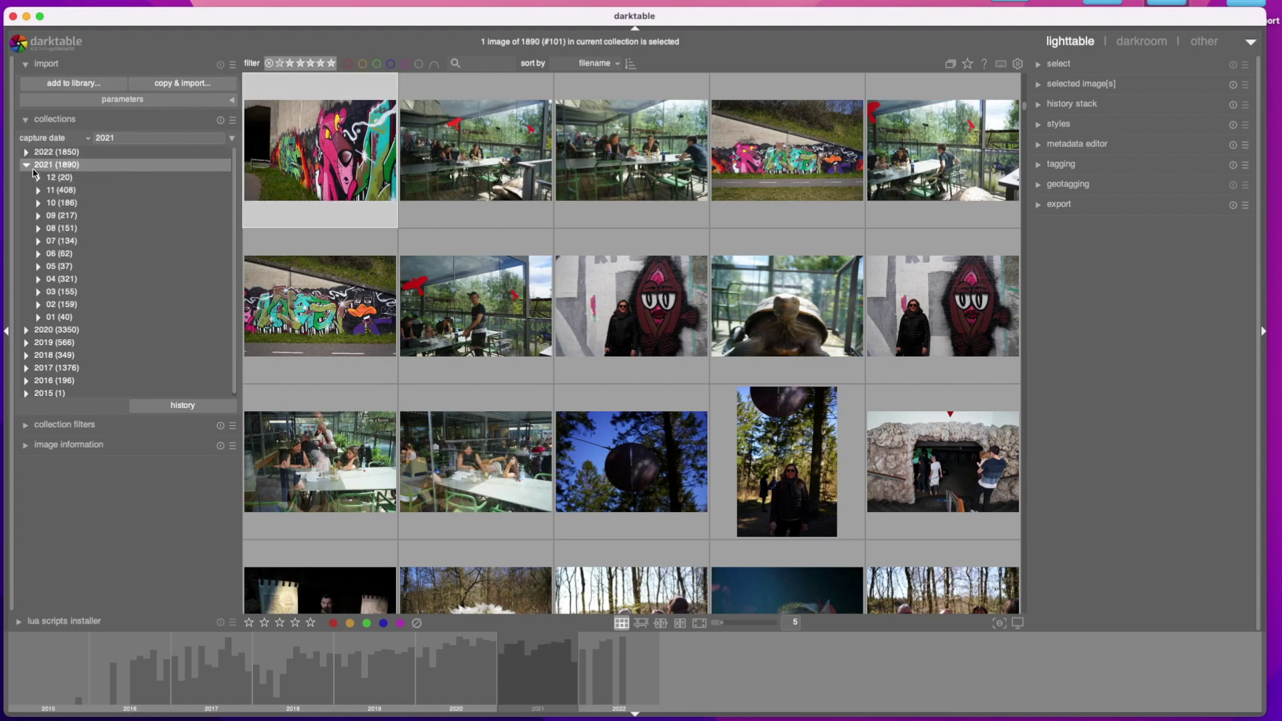
# - Collapse the 2021 entry in the collections list and open the pink panther graffiti photo in the darkroom
pyautogui.click(26, 164)
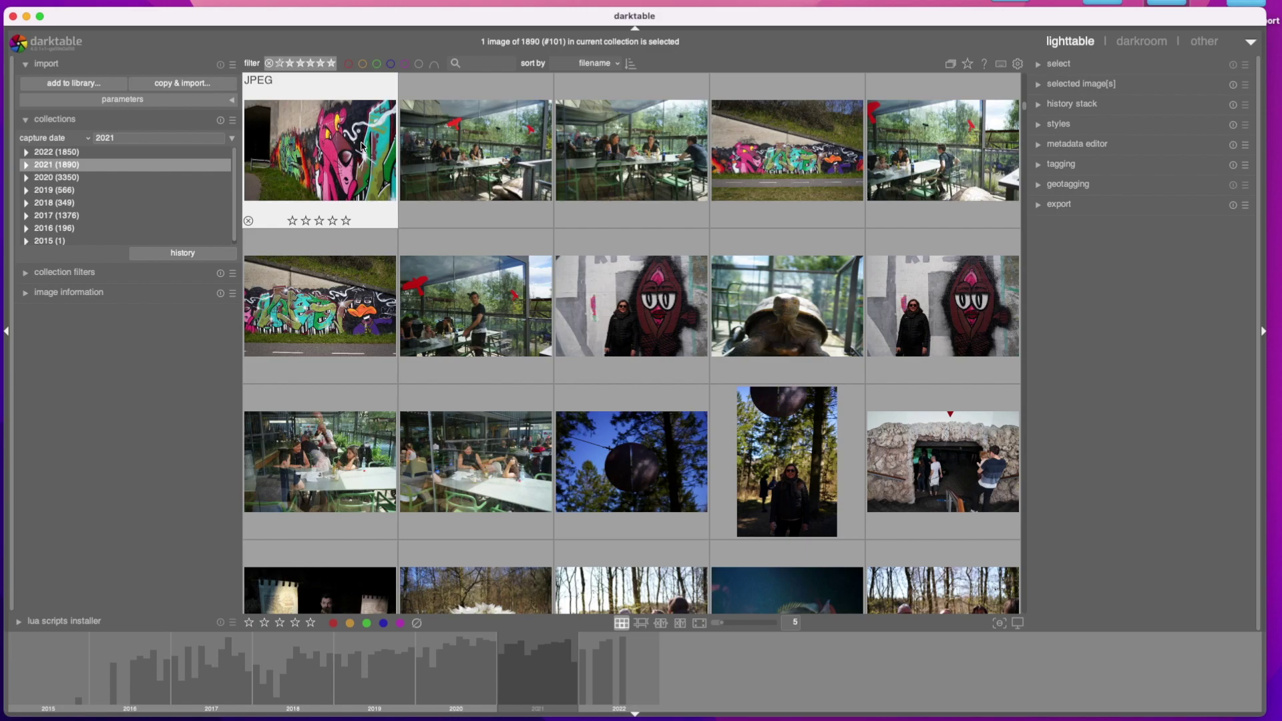
pyautogui.moveTo(334, 146)
pyautogui.doubleClick(334, 146)
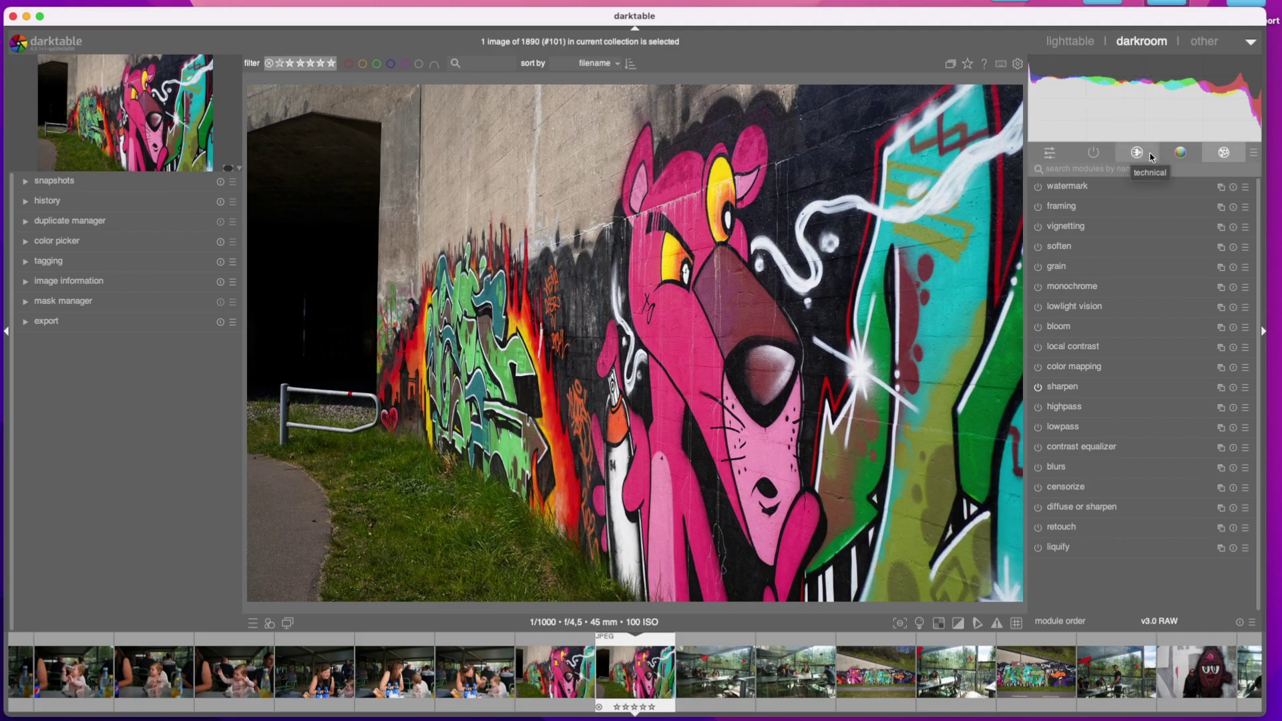
# - Search the modules for "cro", open the crop module and choose the square 1,00 aspect ratio
pyautogui.click(1107, 169)
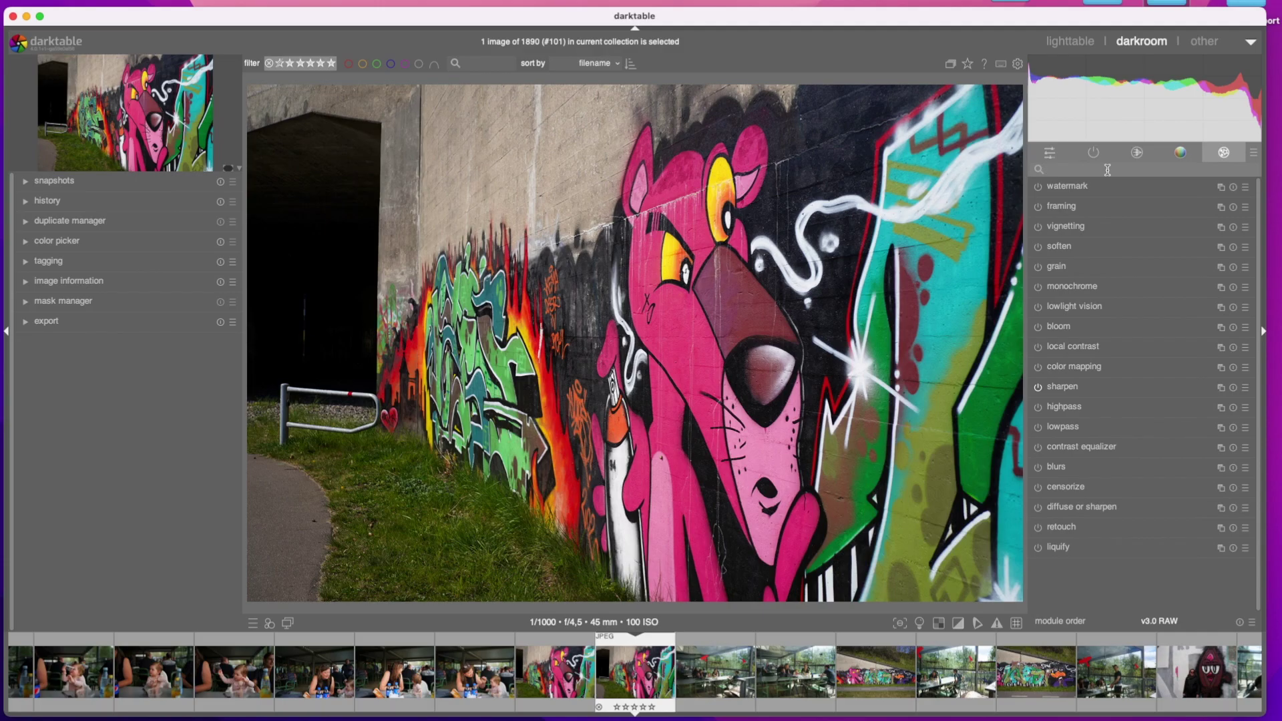
pyautogui.write('cro')
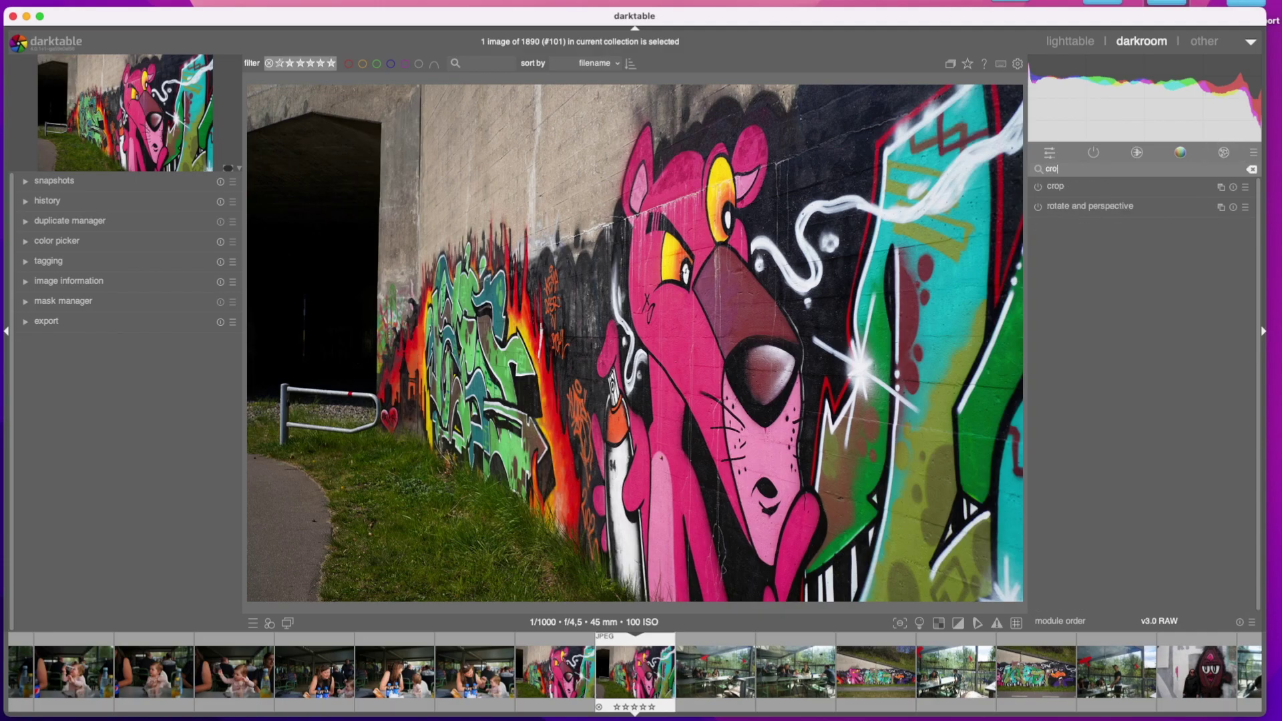
pyautogui.click(1073, 194)
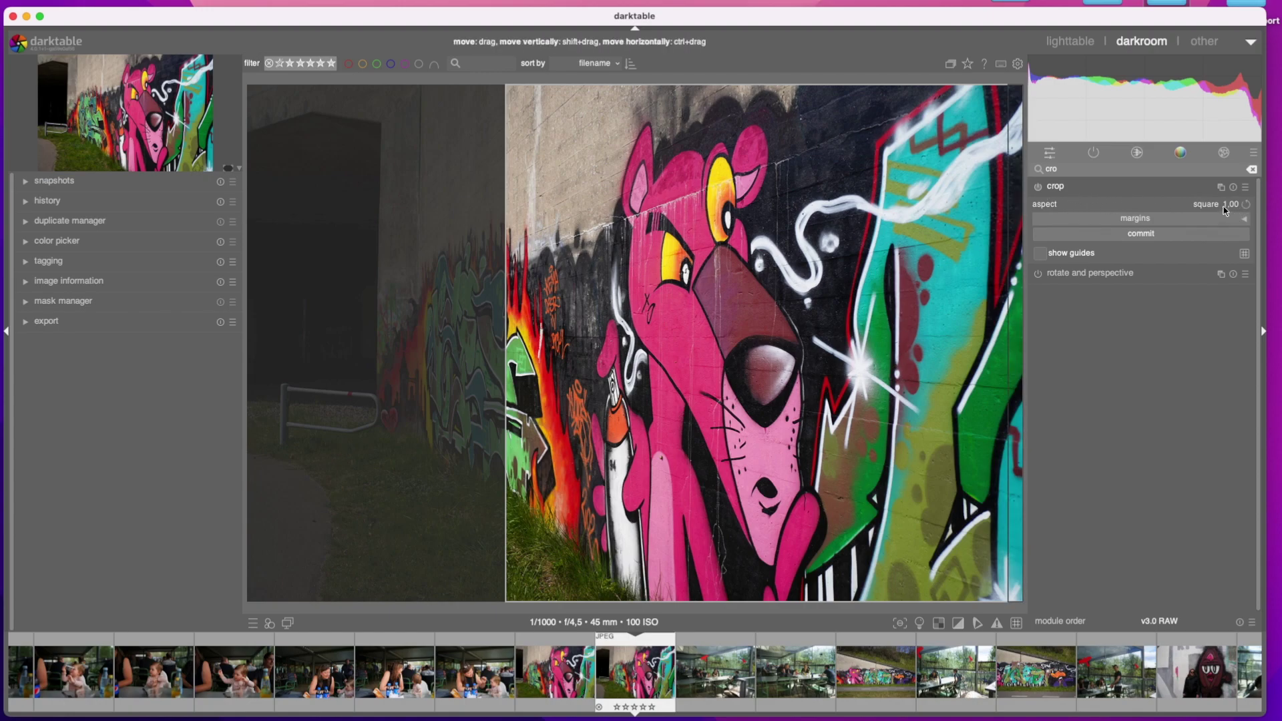
pyautogui.click(1185, 205)
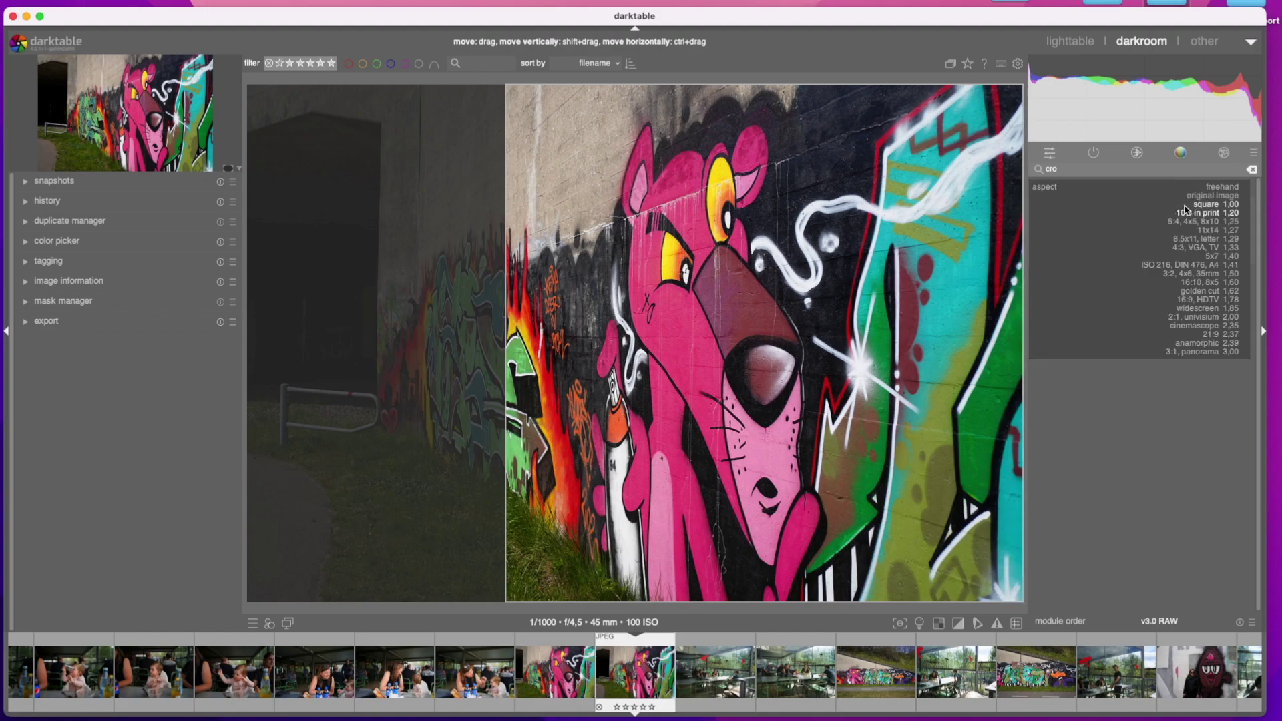
pyautogui.click(1220, 206)
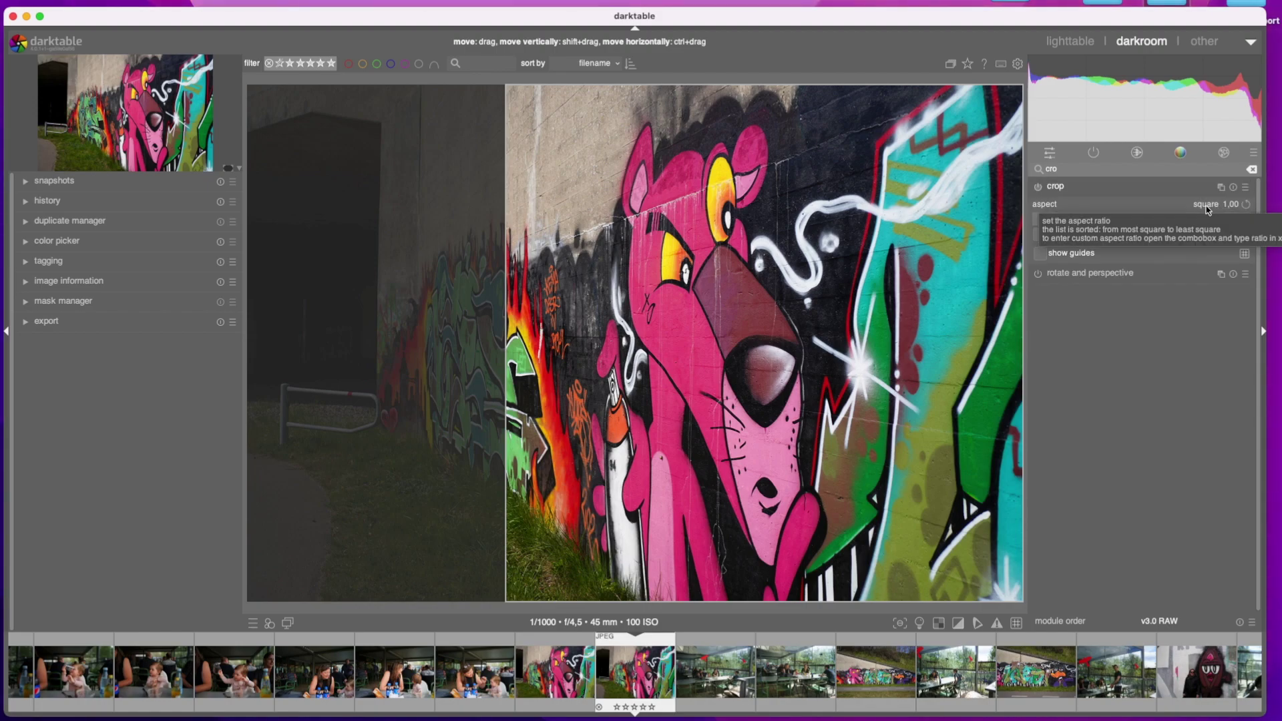
# - Reposition the square crop frame to cover the green graffiti and the panther's face, then close the crop module to apply it
pyautogui.moveTo(826, 264); pyautogui.dragTo(694, 264)
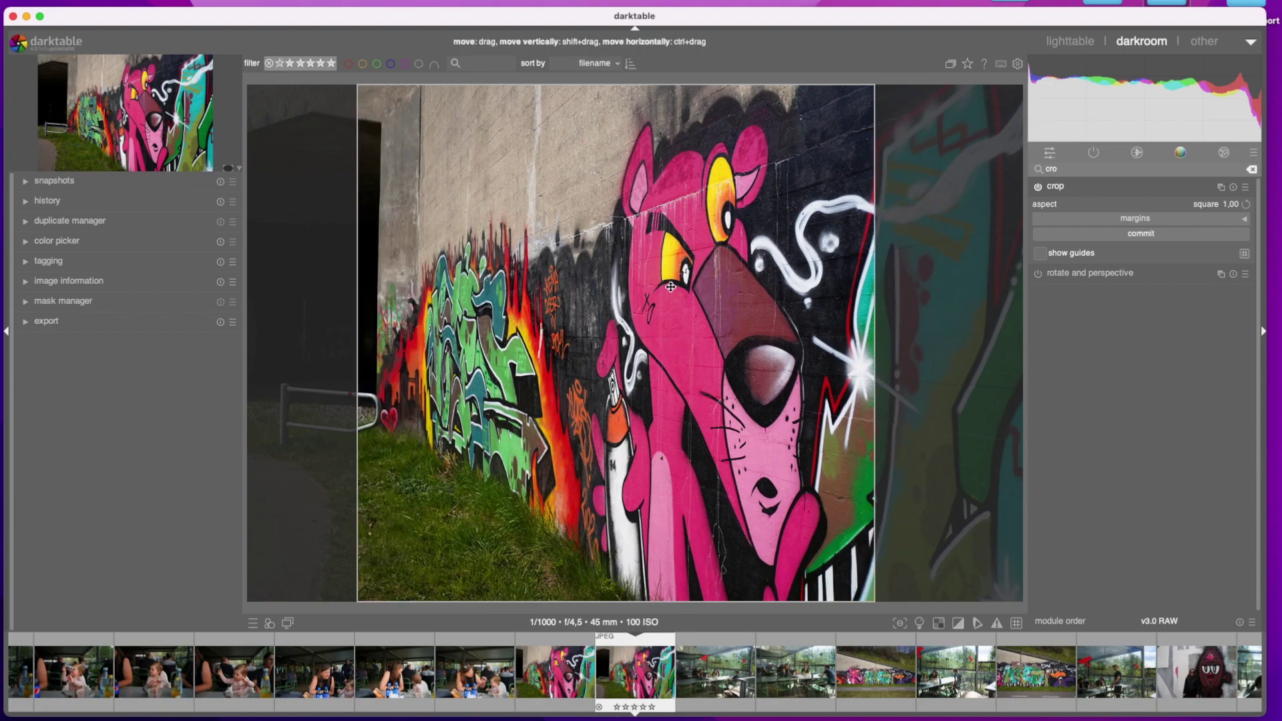
pyautogui.moveTo(598, 264); pyautogui.dragTo(637, 264)
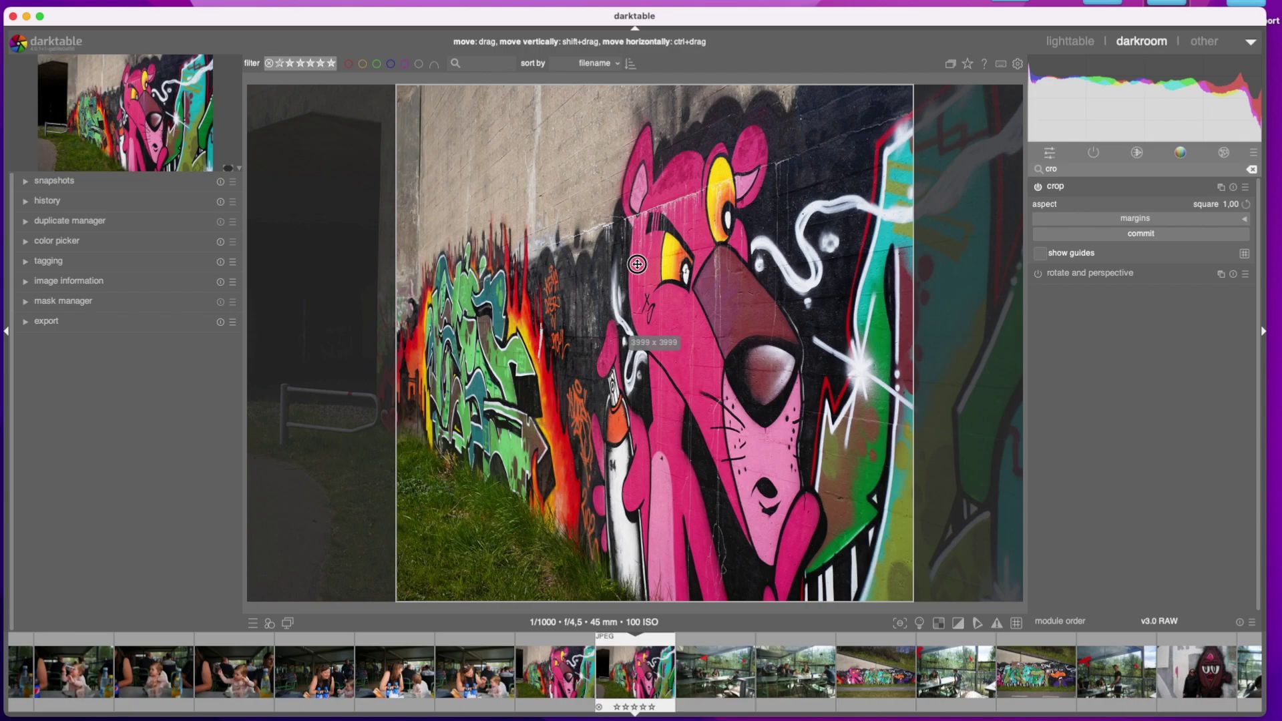
pyautogui.moveTo(638, 264)
pyautogui.mouseDown()
pyautogui.moveTo(563, 251)
pyautogui.moveTo(653, 250)
pyautogui.moveTo(639, 249)
pyautogui.mouseUp()
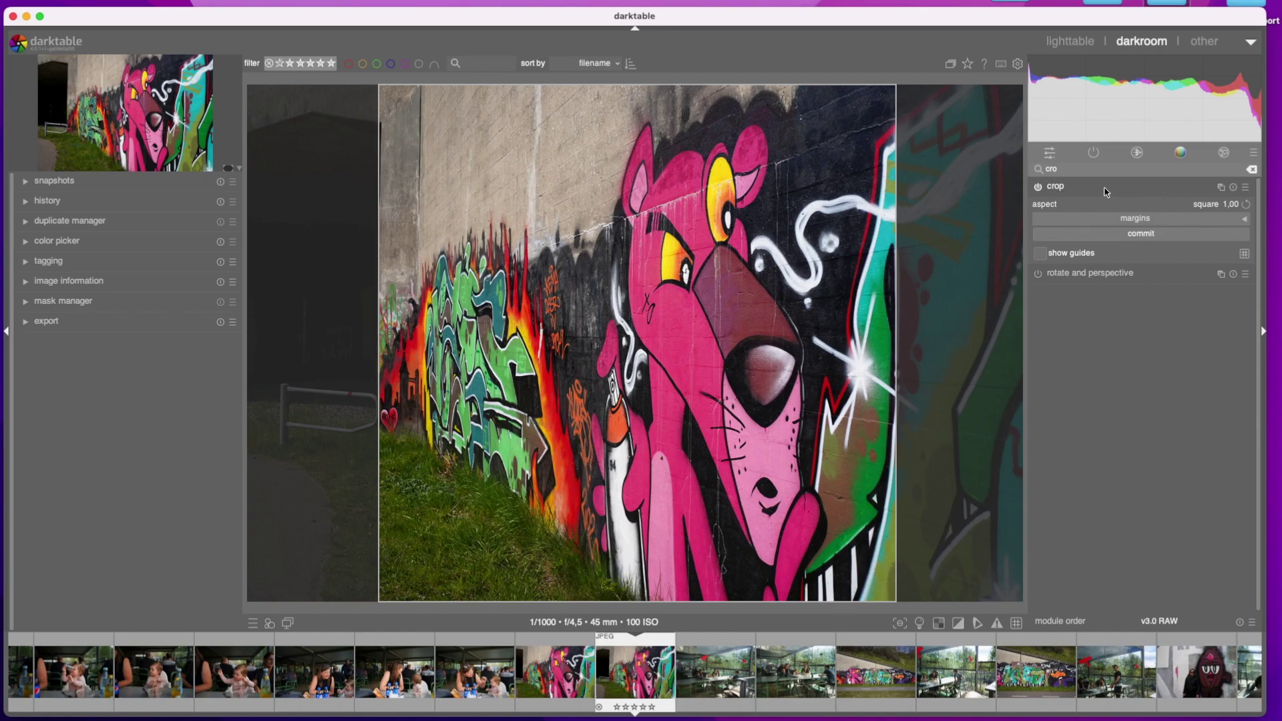
pyautogui.click(1086, 192)
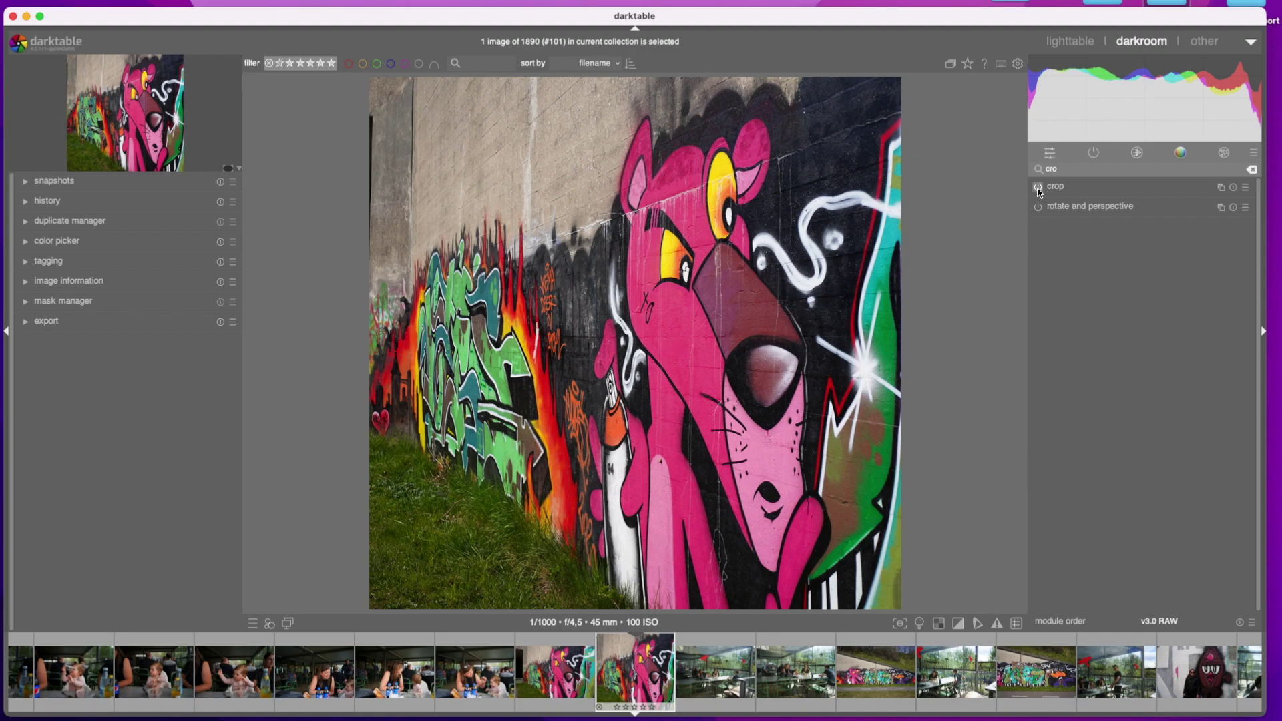
# - Toggle the crop module off and on to compare the photo with and without the crop
pyautogui.click(1038, 188)
pyautogui.click(1038, 188)
pyautogui.click(1039, 188)
pyautogui.click(1038, 188)
# - Search the modules for "vign", expand the vignetting module and enable it on the photo
pyautogui.doubleClick(1064, 169)
pyautogui.write('vign')
pyautogui.click(1114, 190)
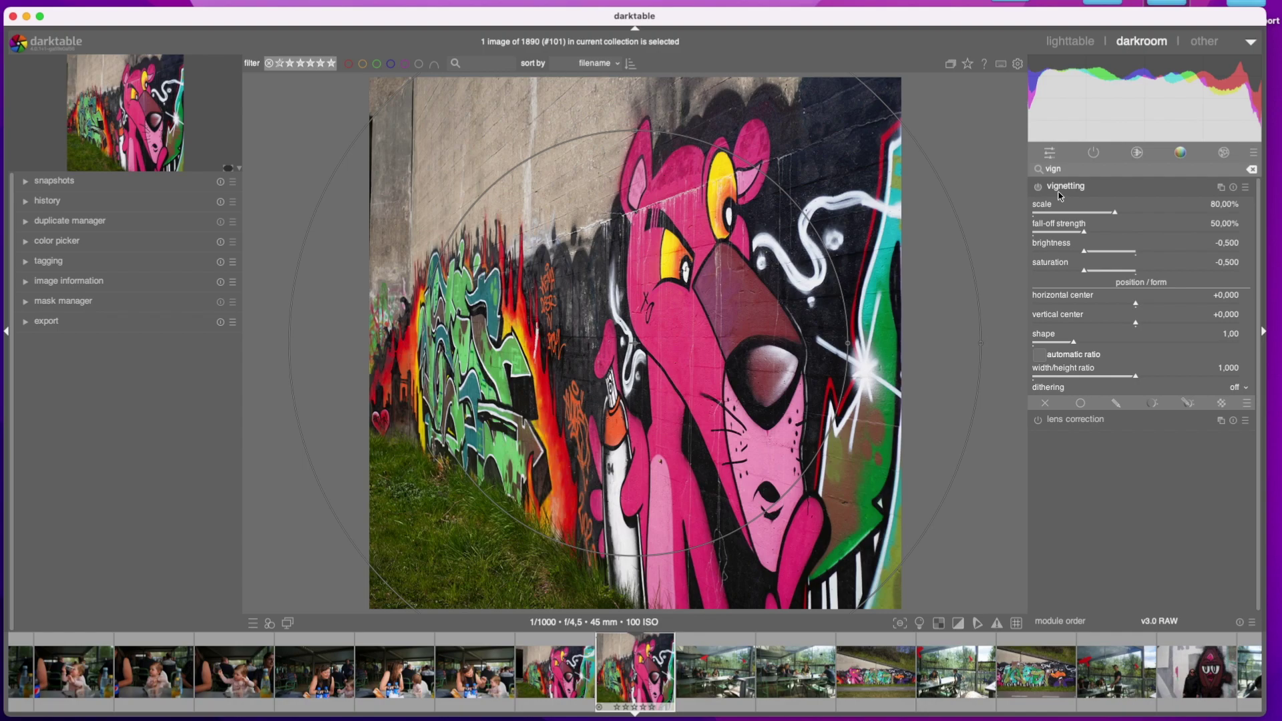
pyautogui.click(1093, 188)
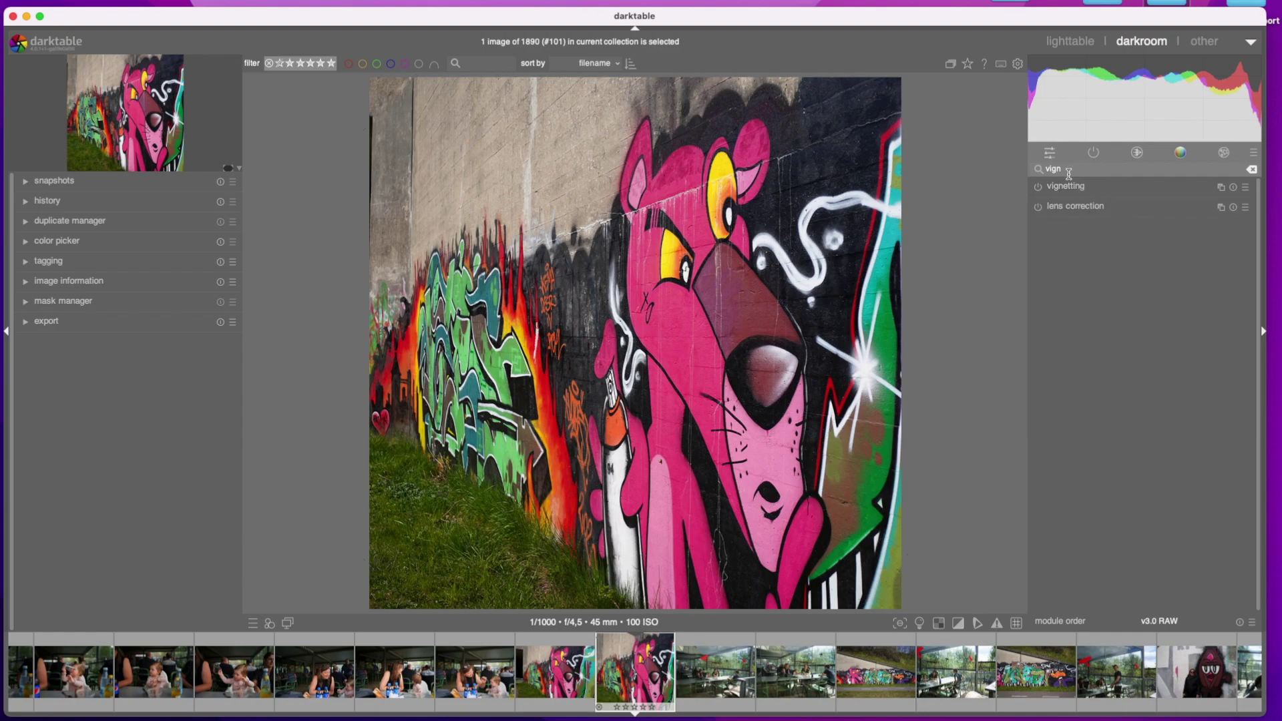
pyautogui.click(1083, 189)
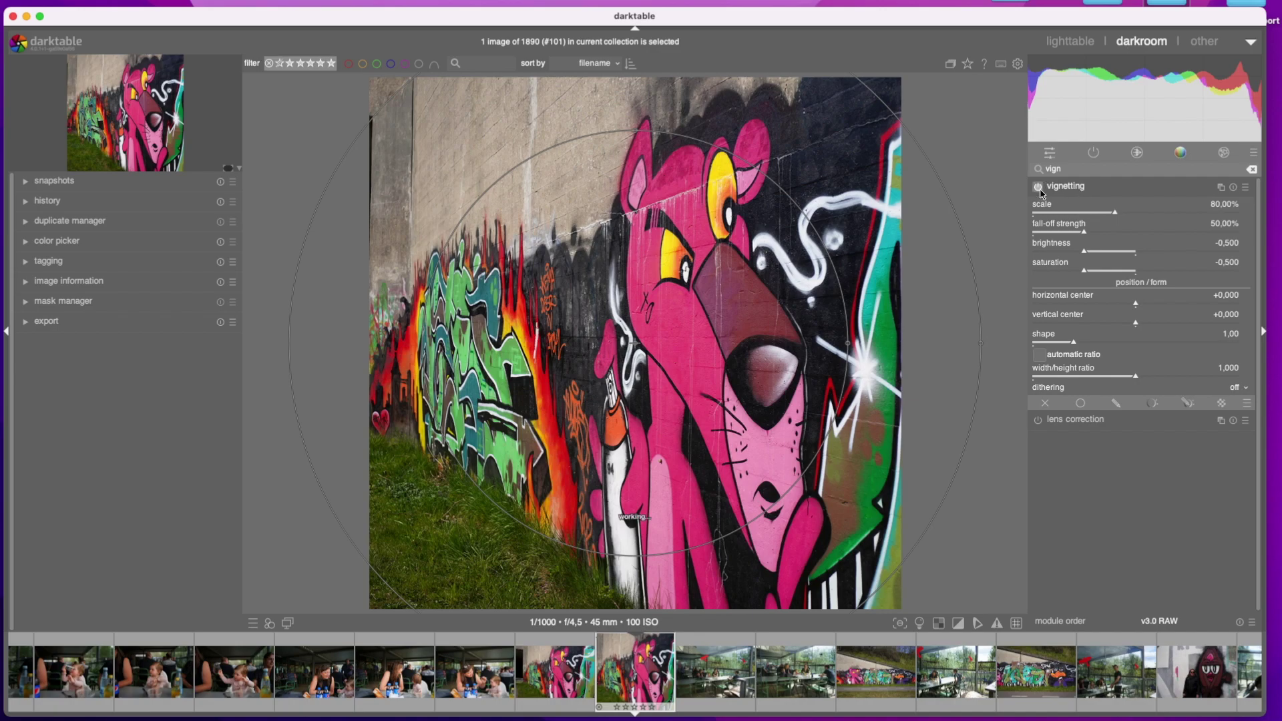
pyautogui.click(1039, 188)
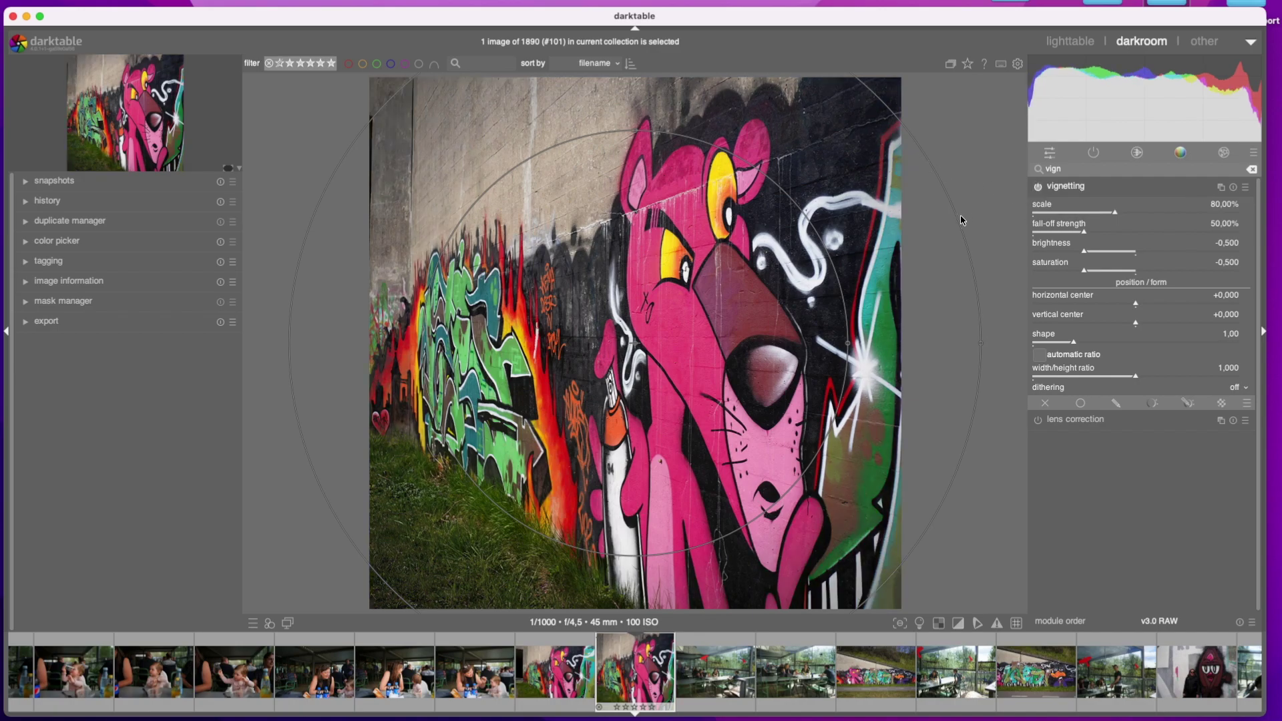
# - Shape the vignette to a scale of about 53% and a width/height ratio of about 1.23, then close the module and clear the search
pyautogui.click(1105, 212)
pyautogui.moveTo(1106, 216)
pyautogui.mouseDown()
pyautogui.moveTo(1060, 216)
pyautogui.moveTo(1083, 213)
pyautogui.mouseUp()
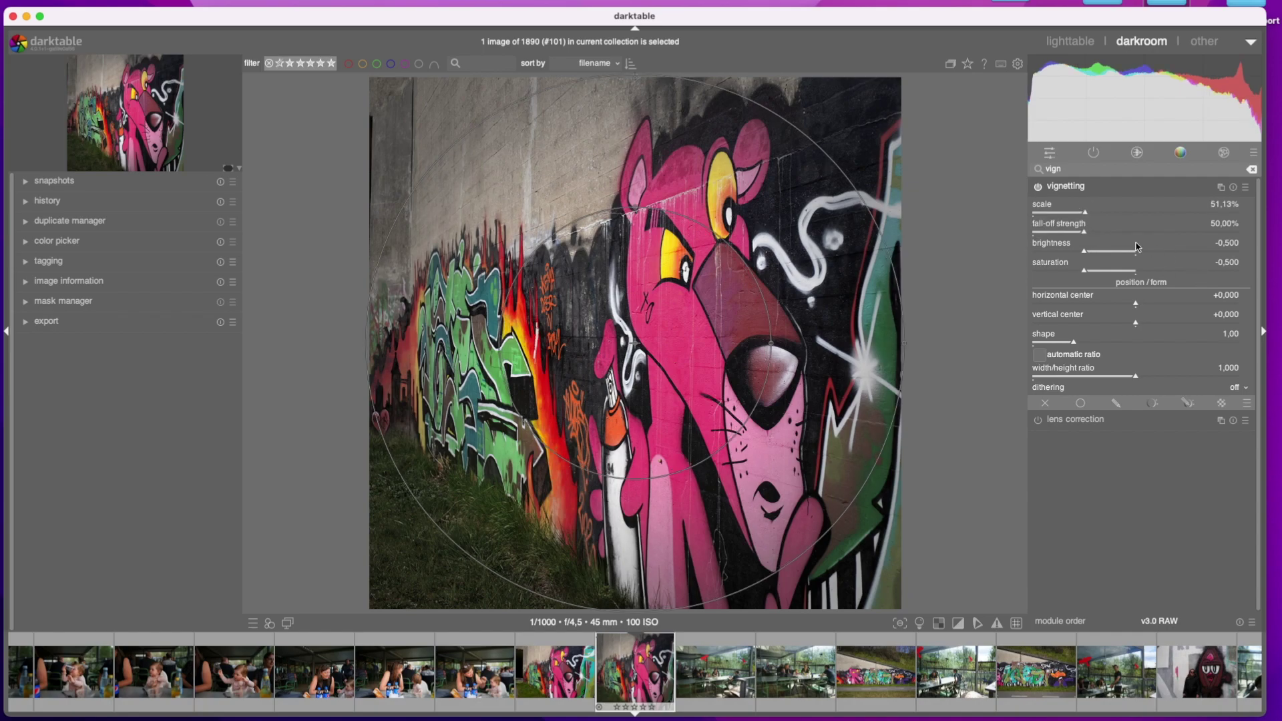
pyautogui.click(771, 345)
pyautogui.moveTo(771, 345); pyautogui.dragTo(643, 233)
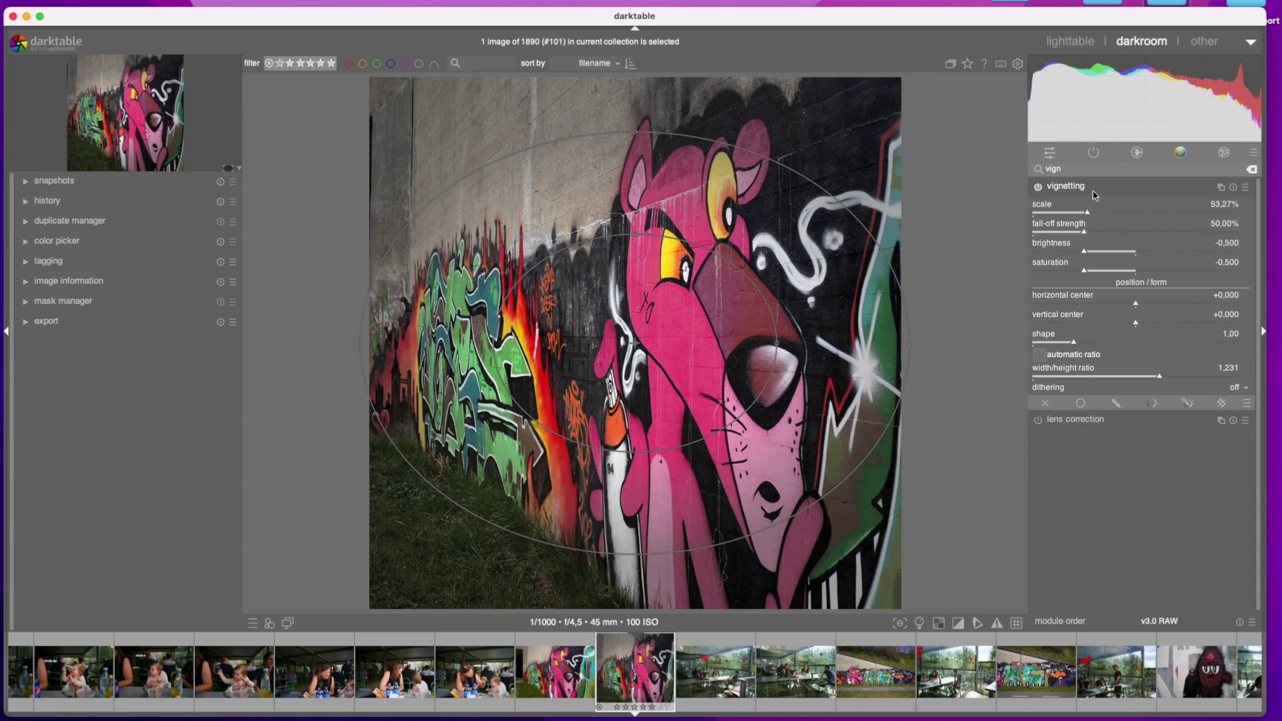
pyautogui.click(1096, 195)
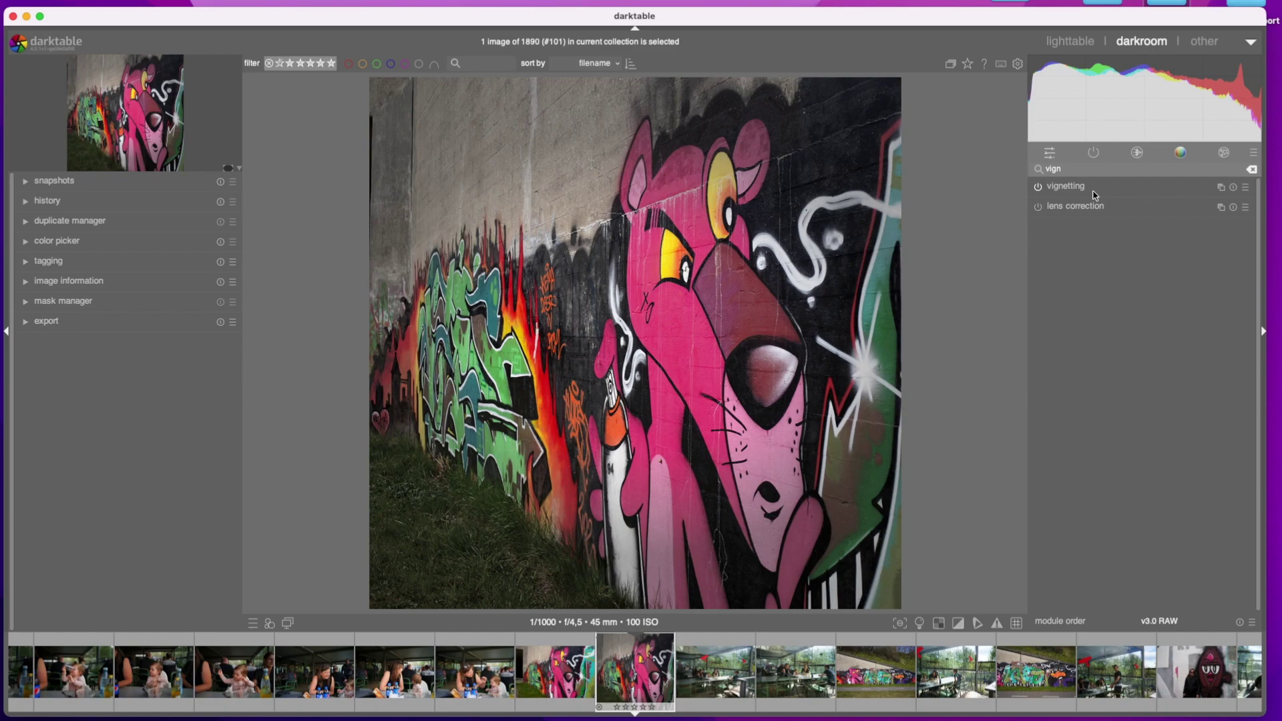
pyautogui.press('Escape')
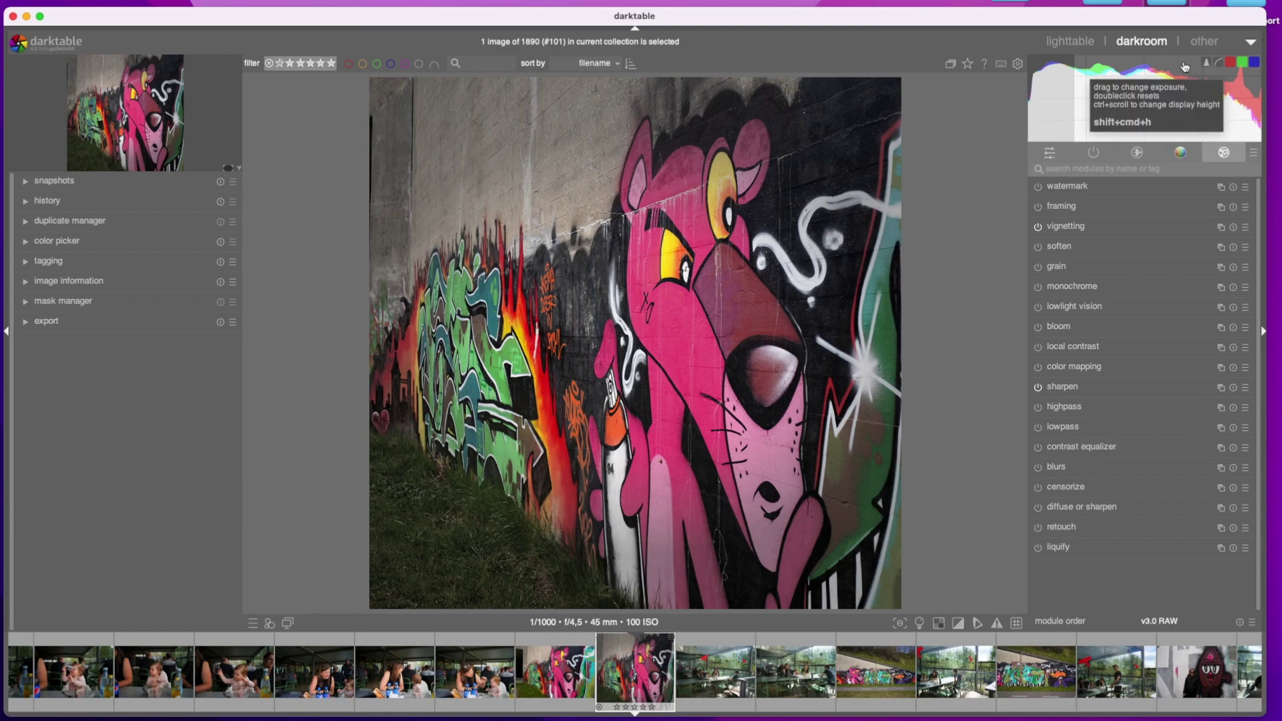
# - Open the edited photo in the print view
pyautogui.click(1253, 44)
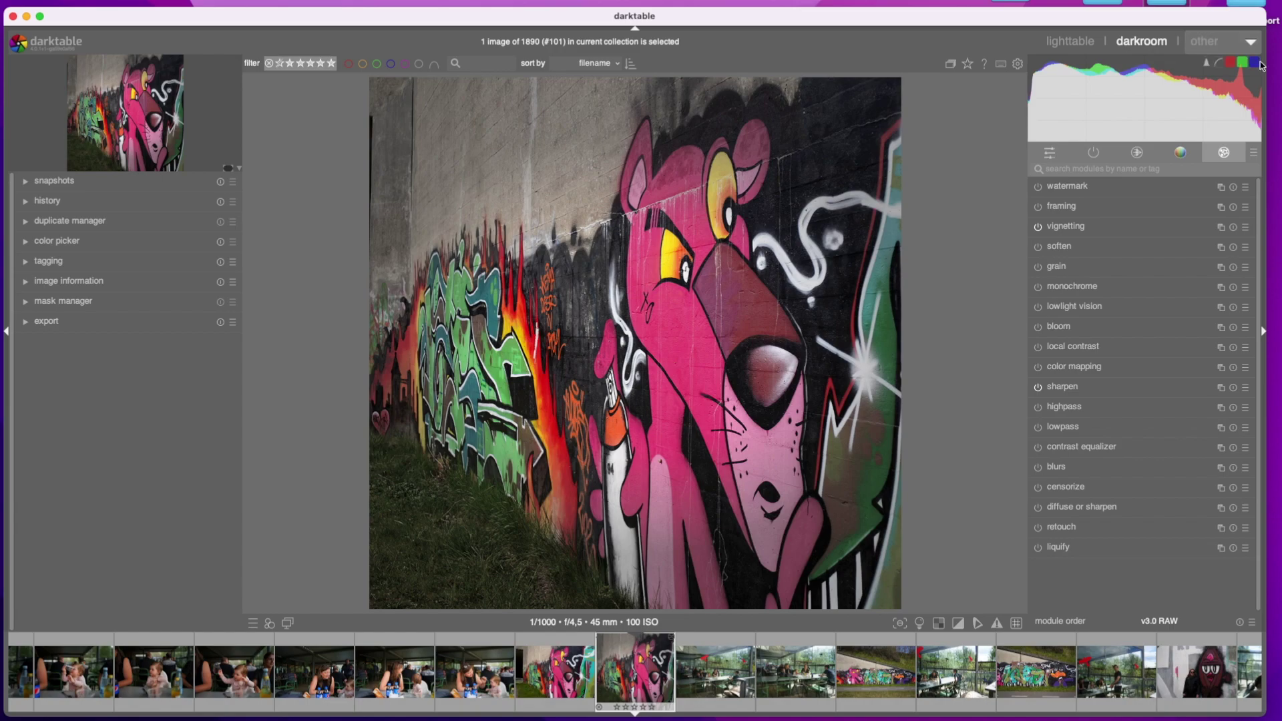
pyautogui.click(1249, 43)
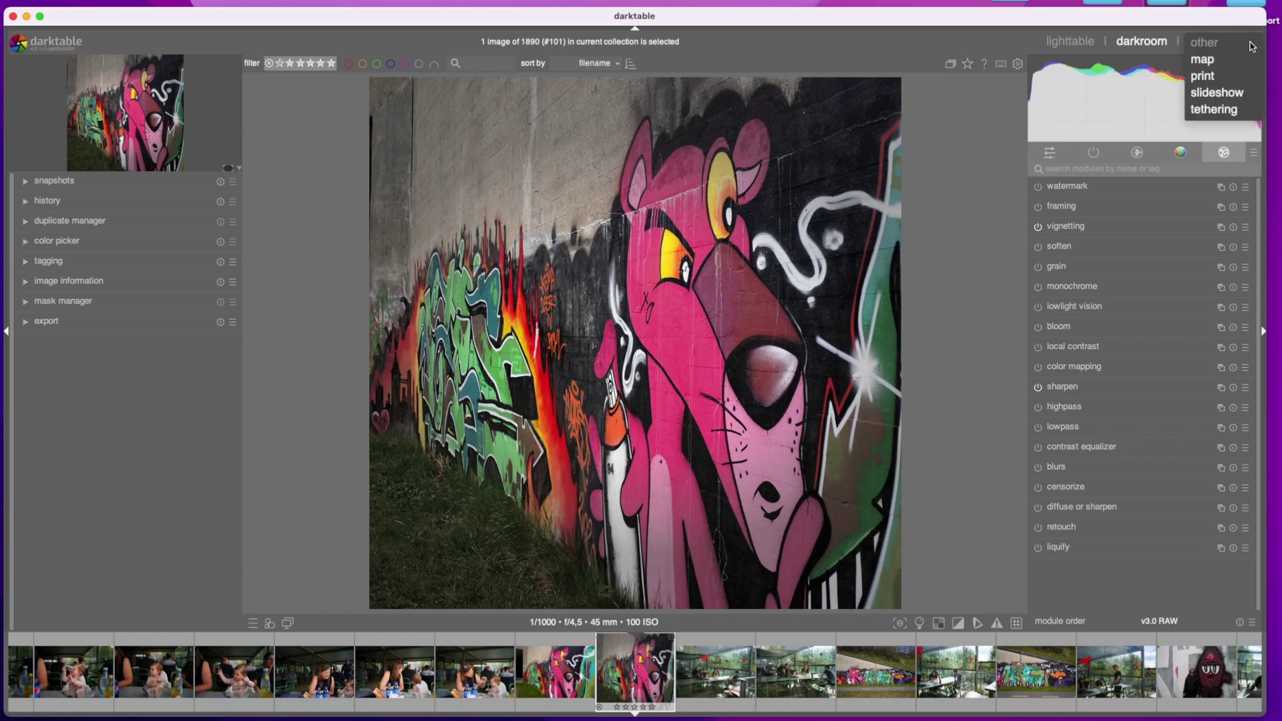
pyautogui.click(1213, 77)
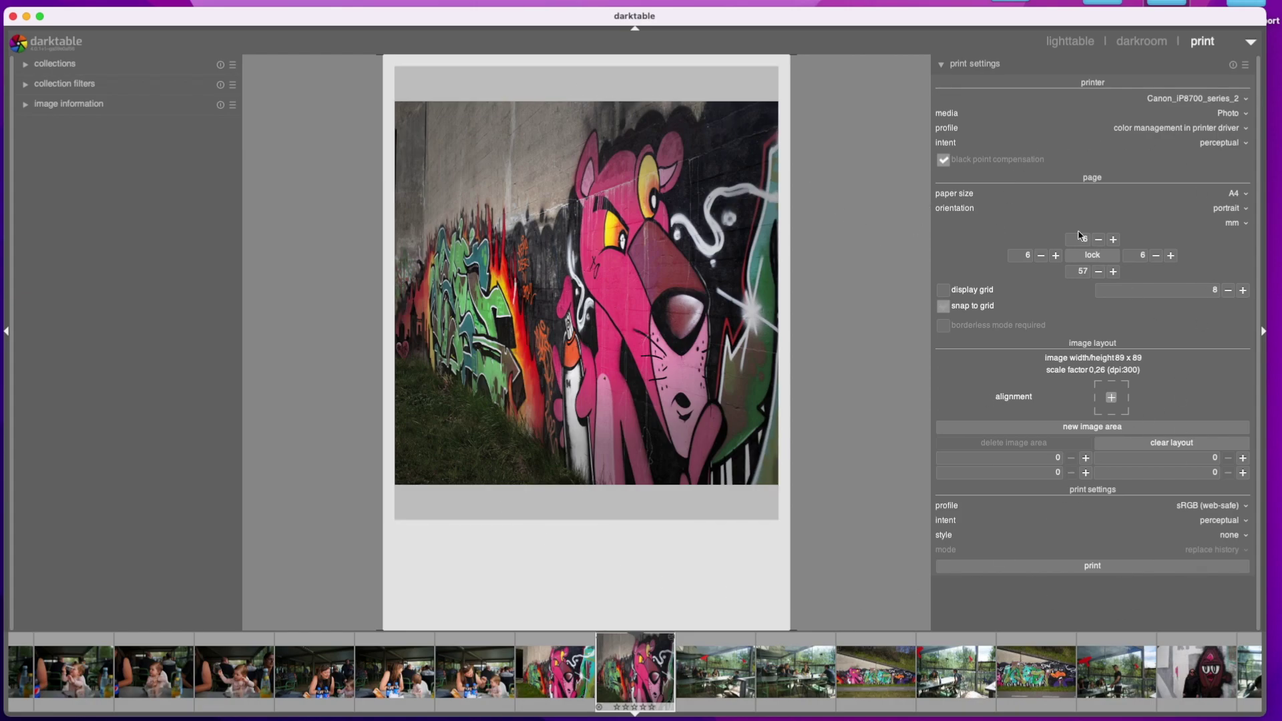
# - Collapse and reopen the print settings, then choose Canon_iP8700_series_2 as the printer
pyautogui.click(943, 66)
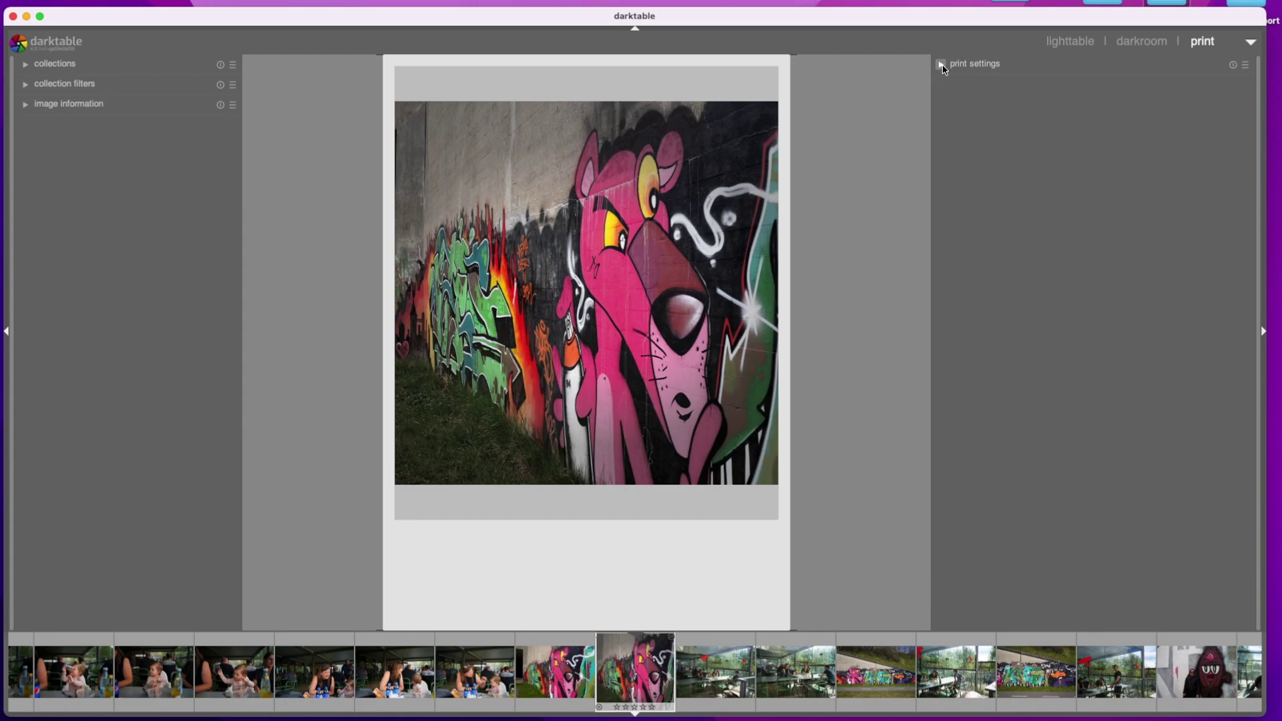
pyautogui.click(943, 65)
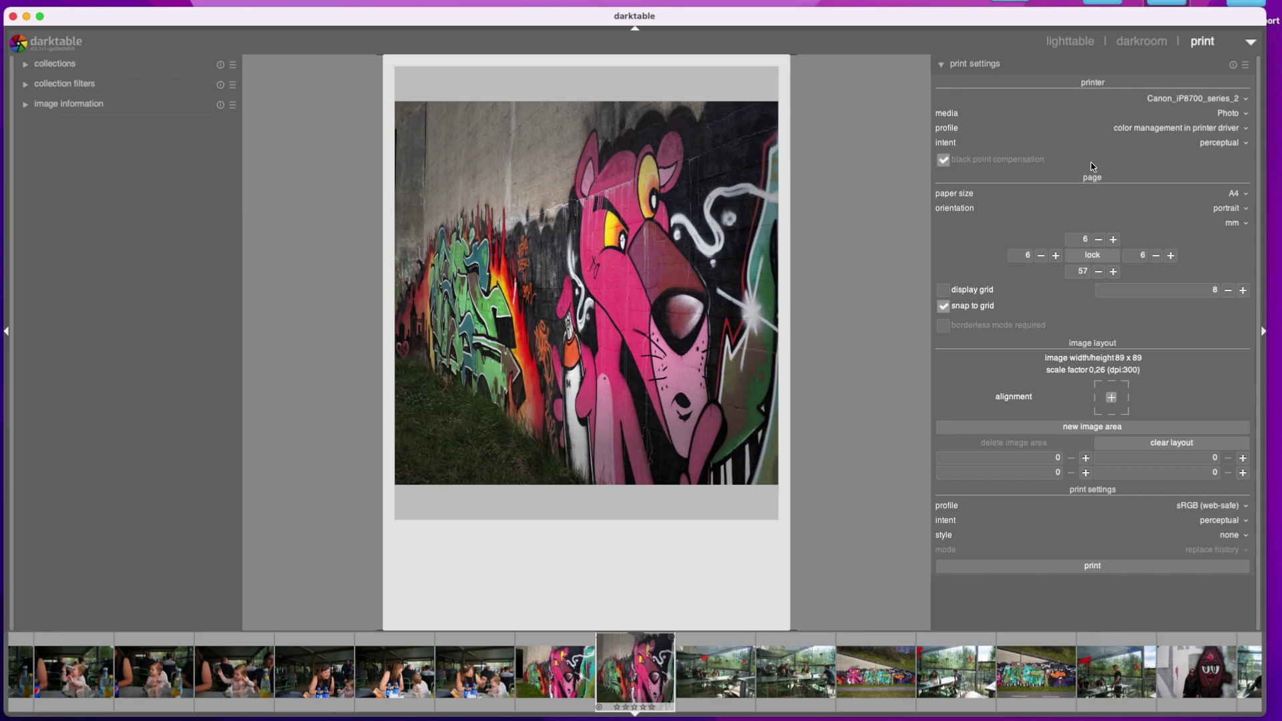
pyautogui.click(1247, 100)
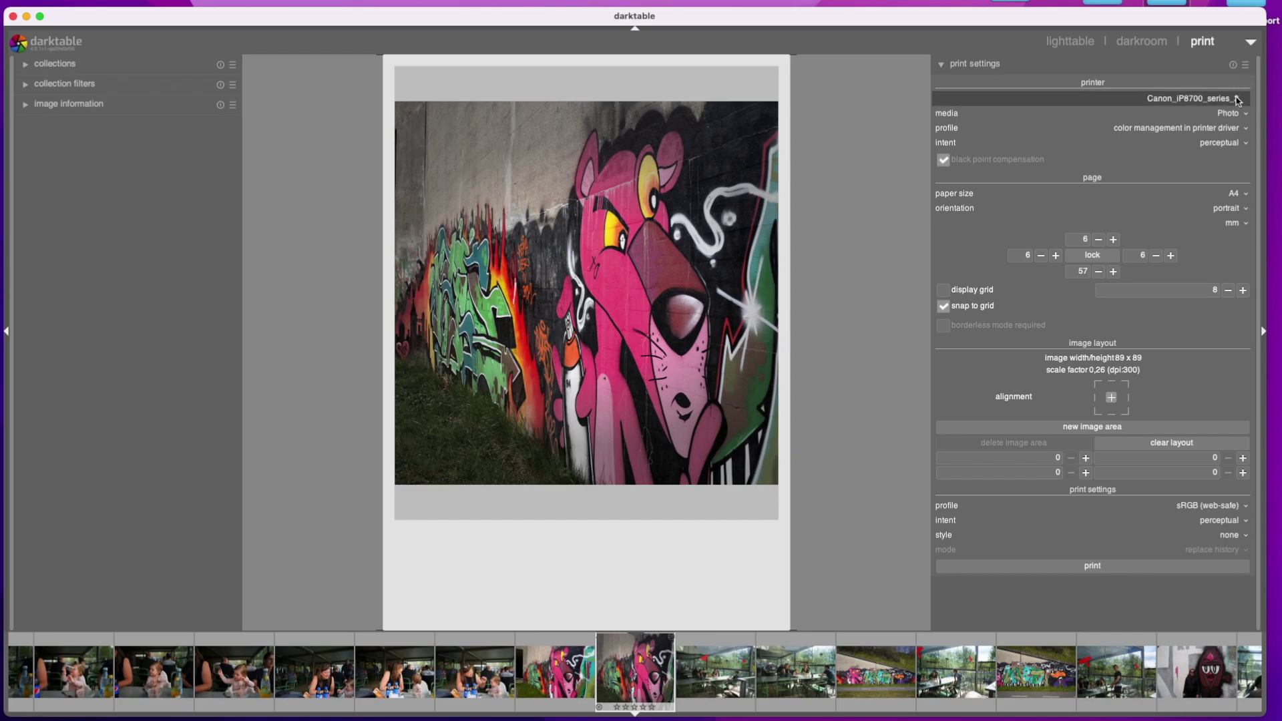
pyautogui.click(1236, 99)
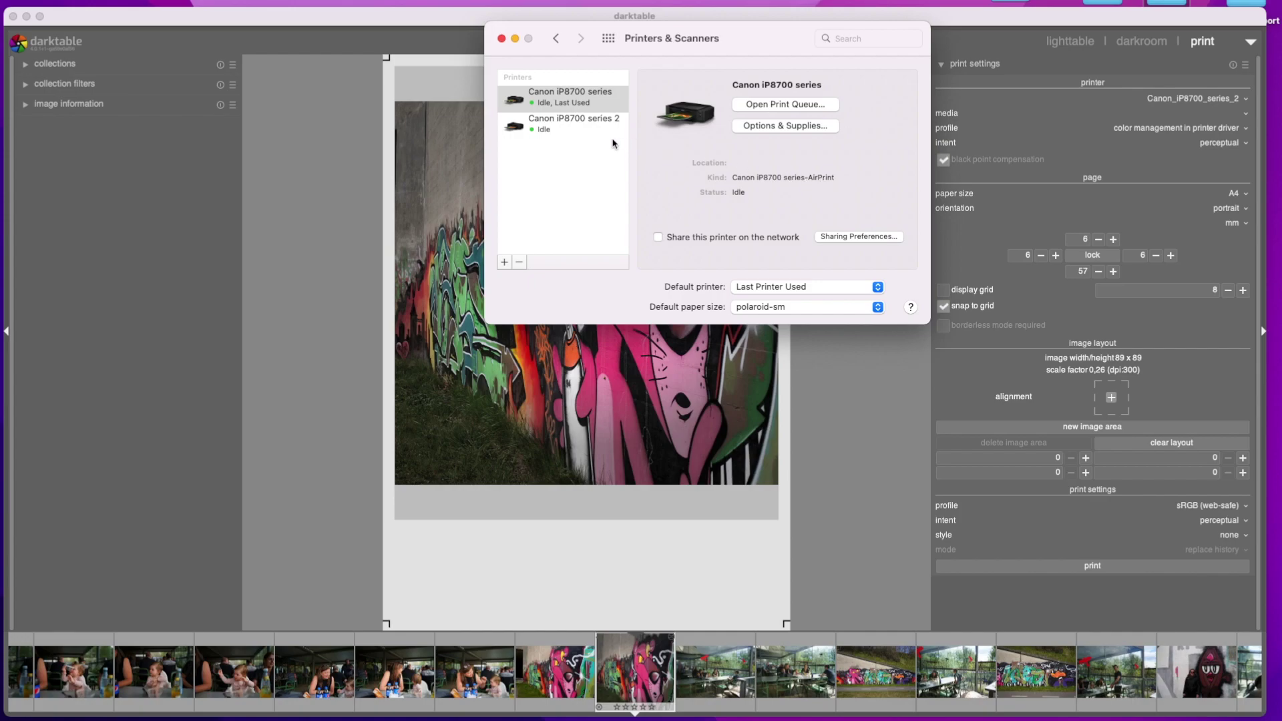
# - Check the details of Canon iP8700 series 2 in the system's Printers & Scanners preferences, then close them
pyautogui.click(556, 130)
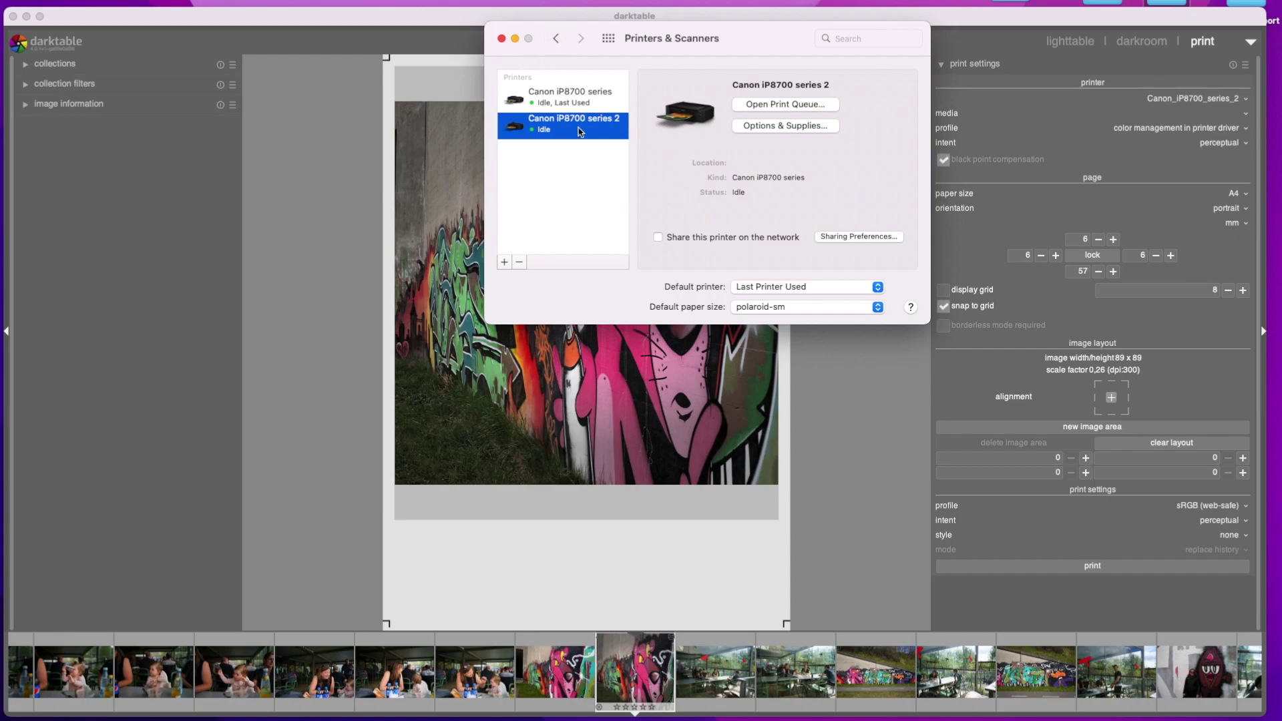
pyautogui.click(502, 39)
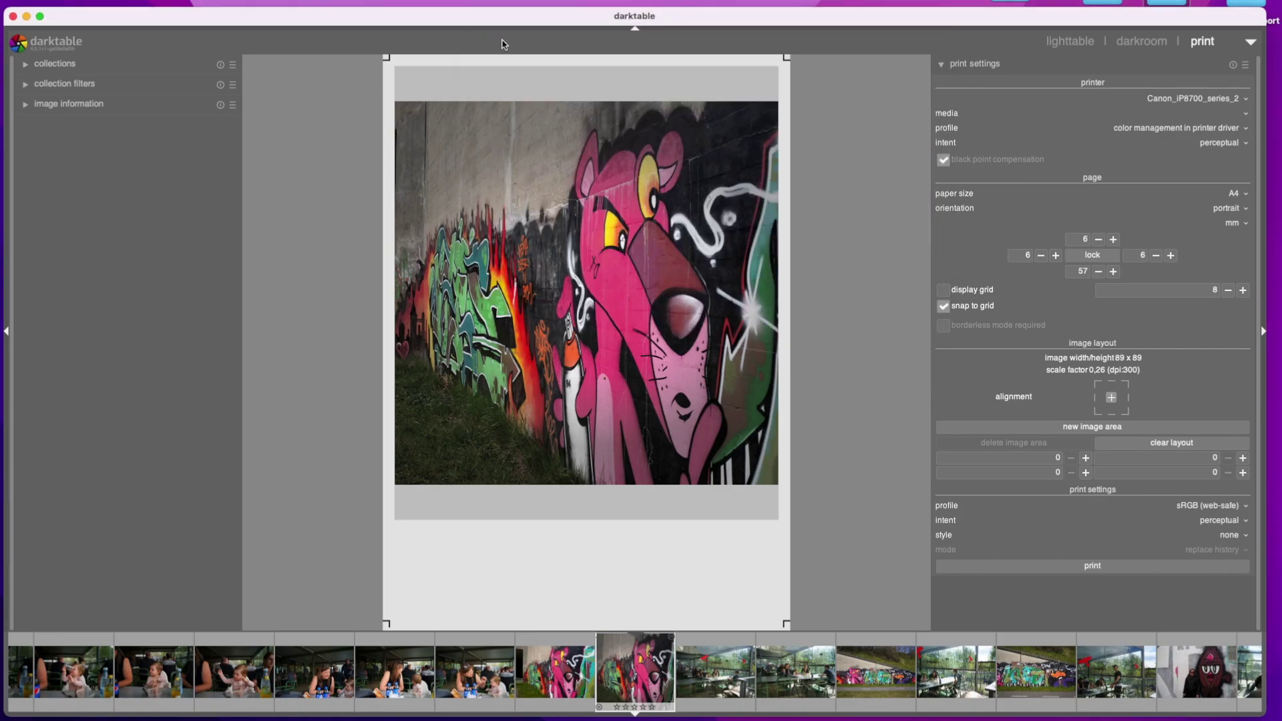
# - Set the paper size to 4x6, then visit the darkroom and return to the print view to refresh the layout
pyautogui.click(1239, 195)
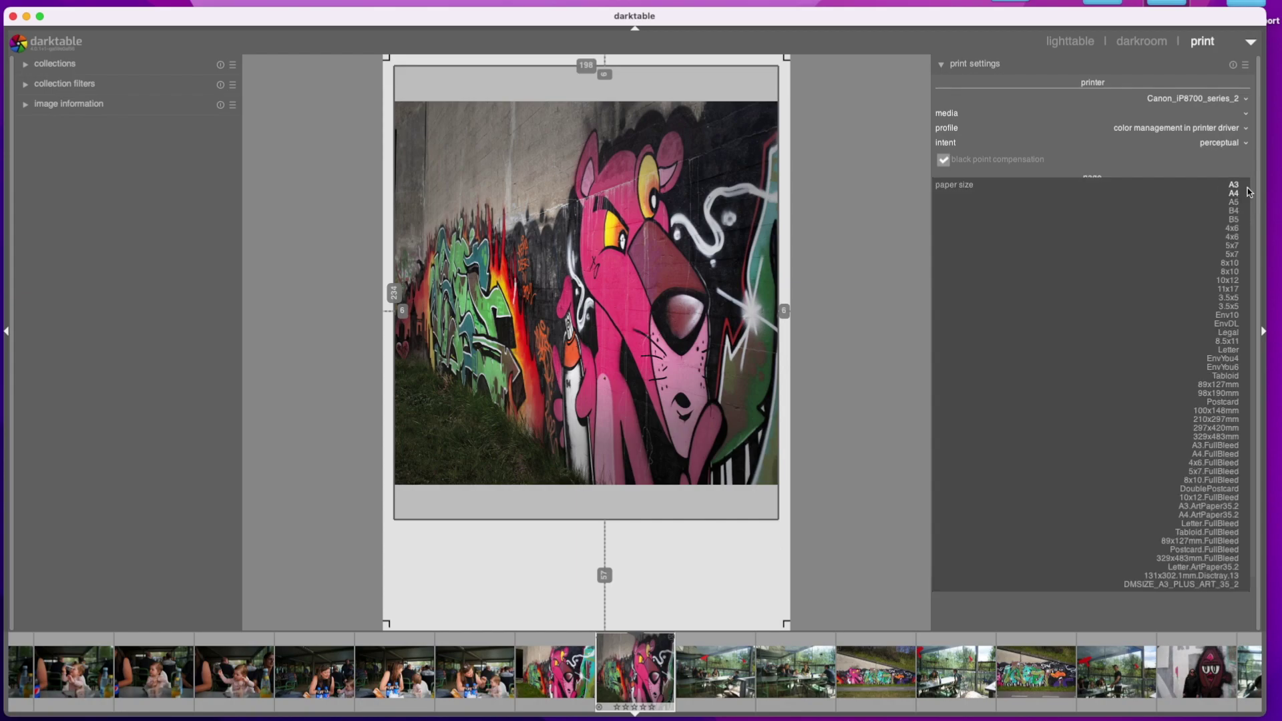
pyautogui.click(1233, 228)
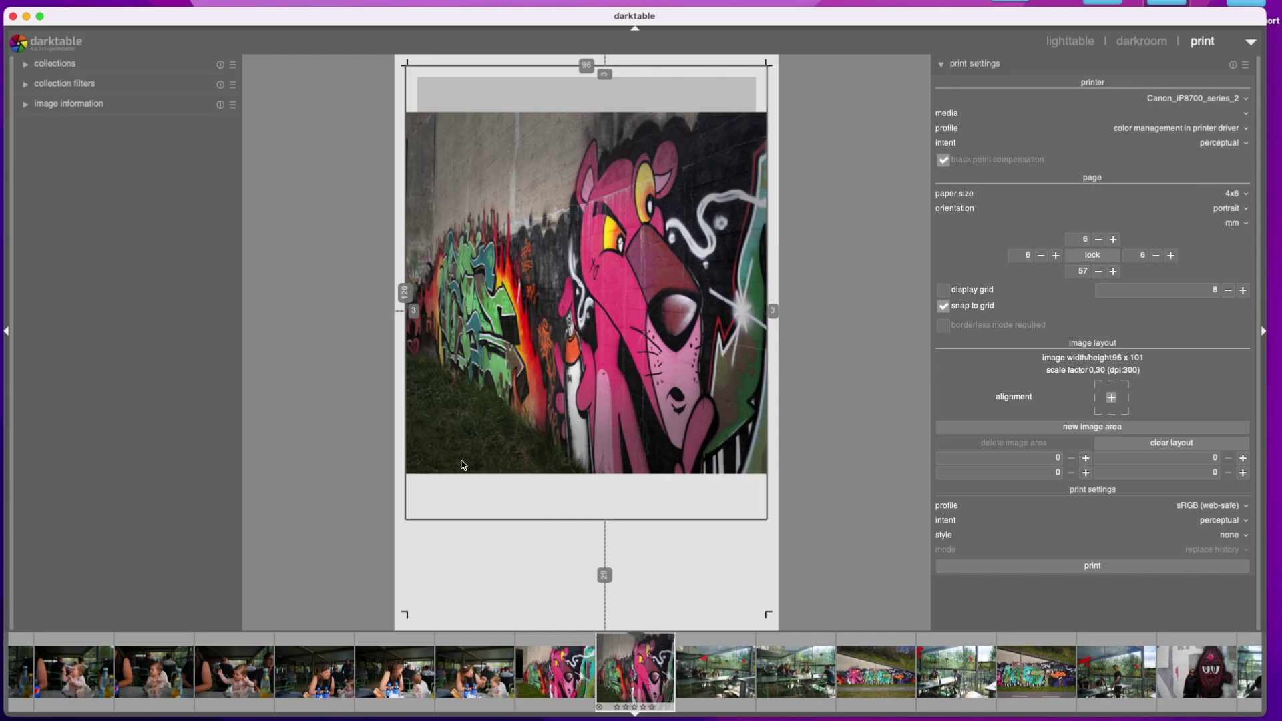
pyautogui.click(1141, 52)
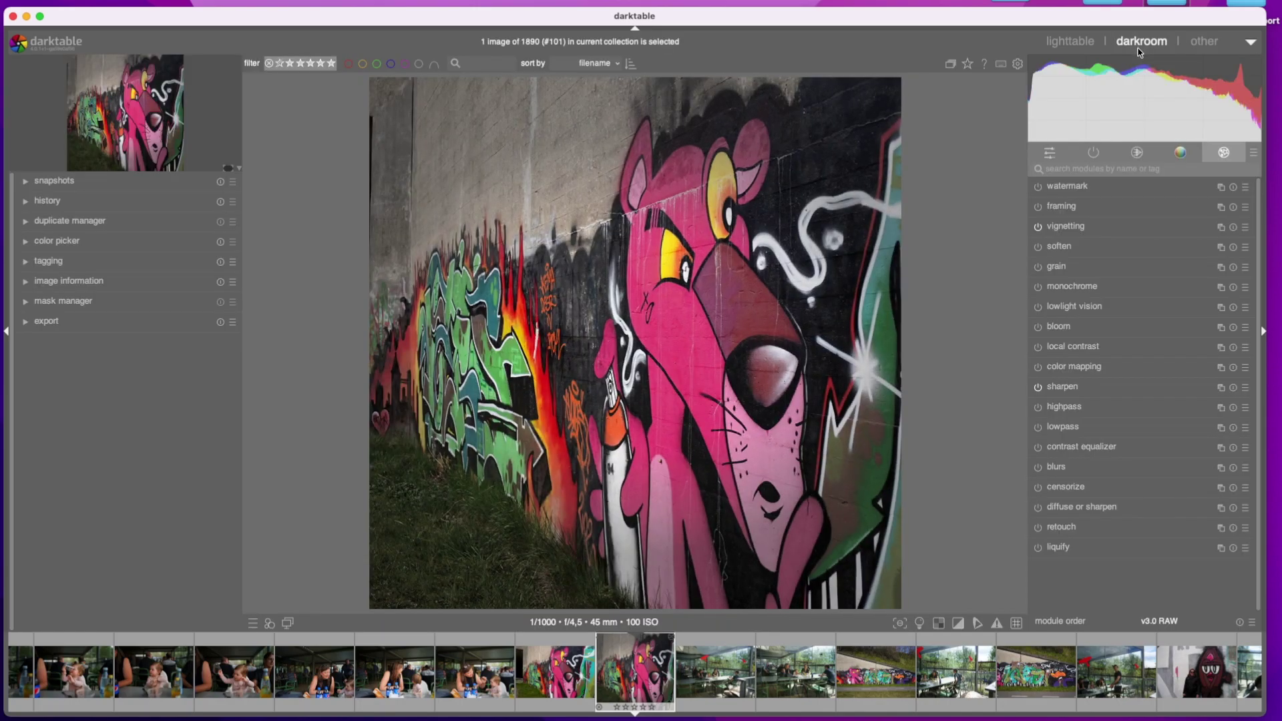
pyautogui.click(1222, 45)
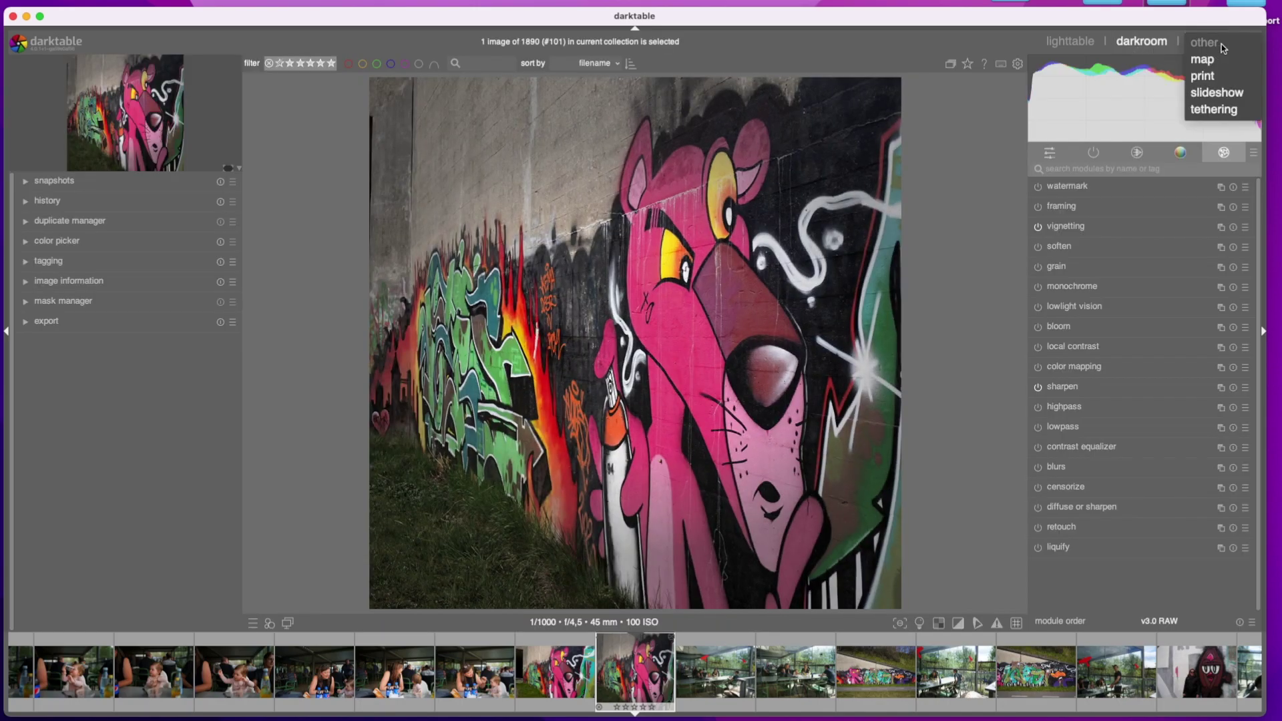
pyautogui.click(1209, 76)
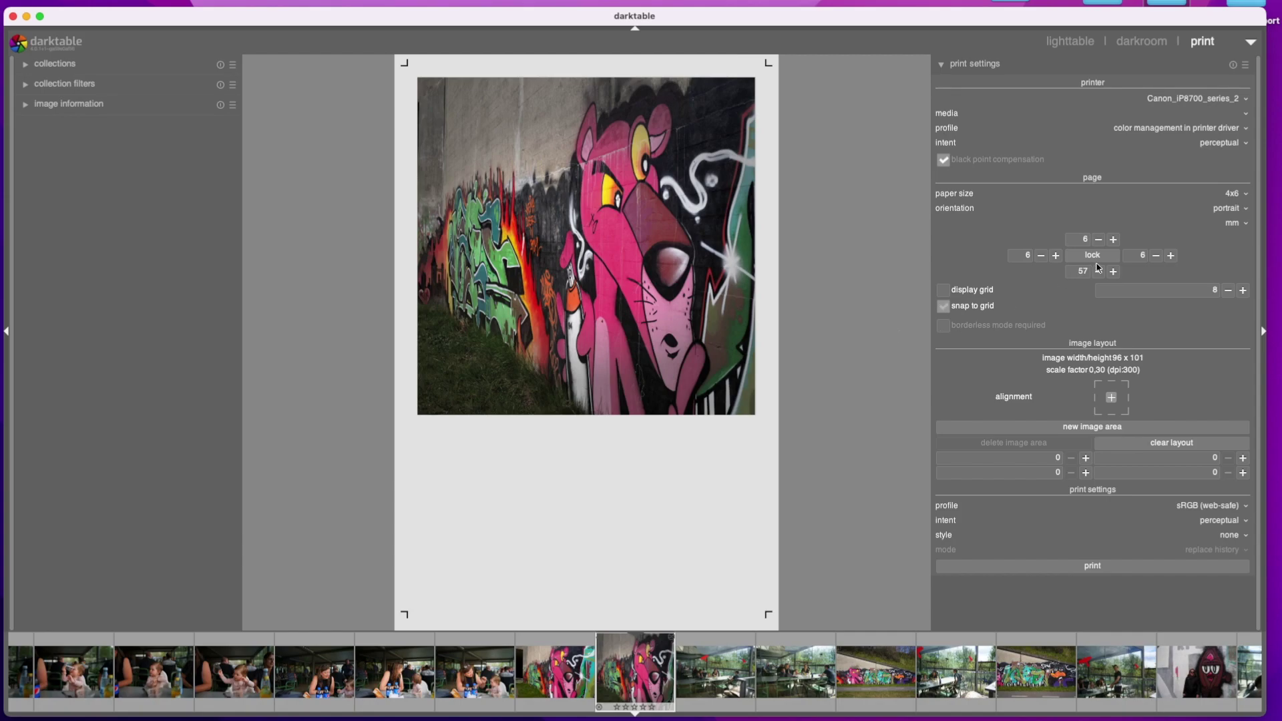
# - Set the left margin to 10 mm and the right margin to 11 mm, then reload the print view via the darkroom
pyautogui.click(1057, 257)
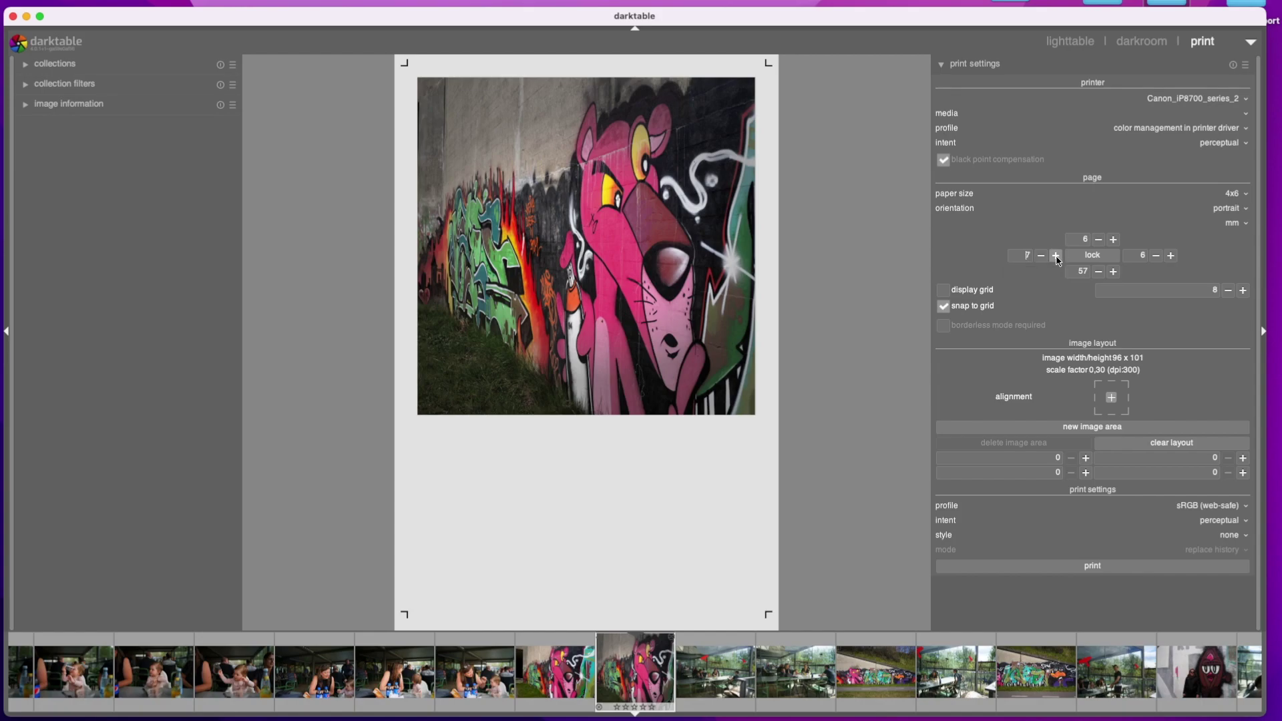
pyautogui.click(1173, 256)
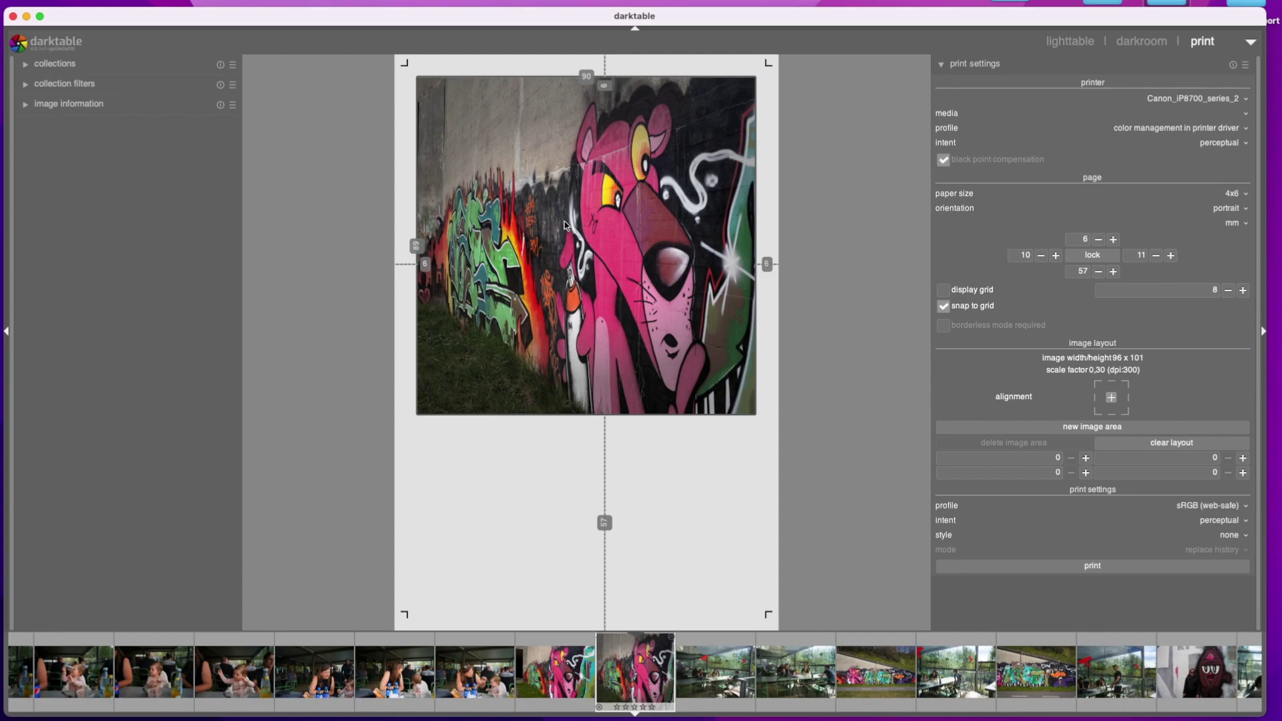
pyautogui.click(1168, 44)
pyautogui.click(1226, 44)
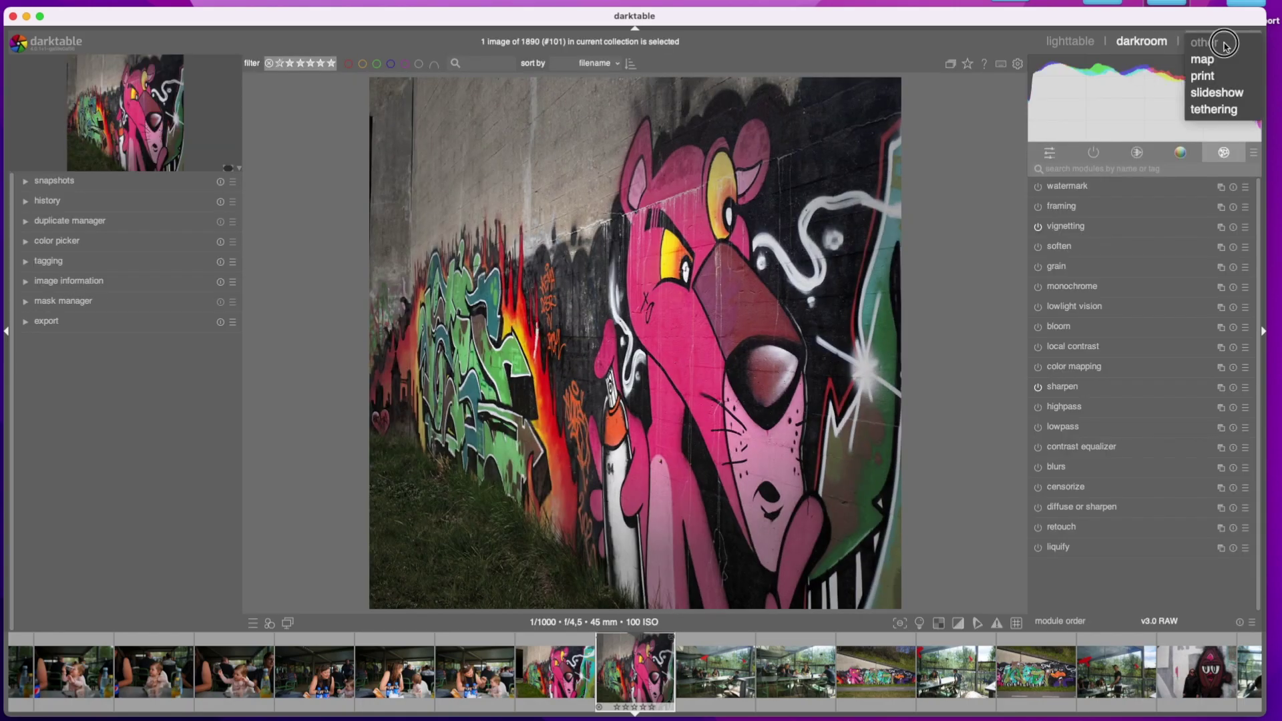
pyautogui.click(1223, 79)
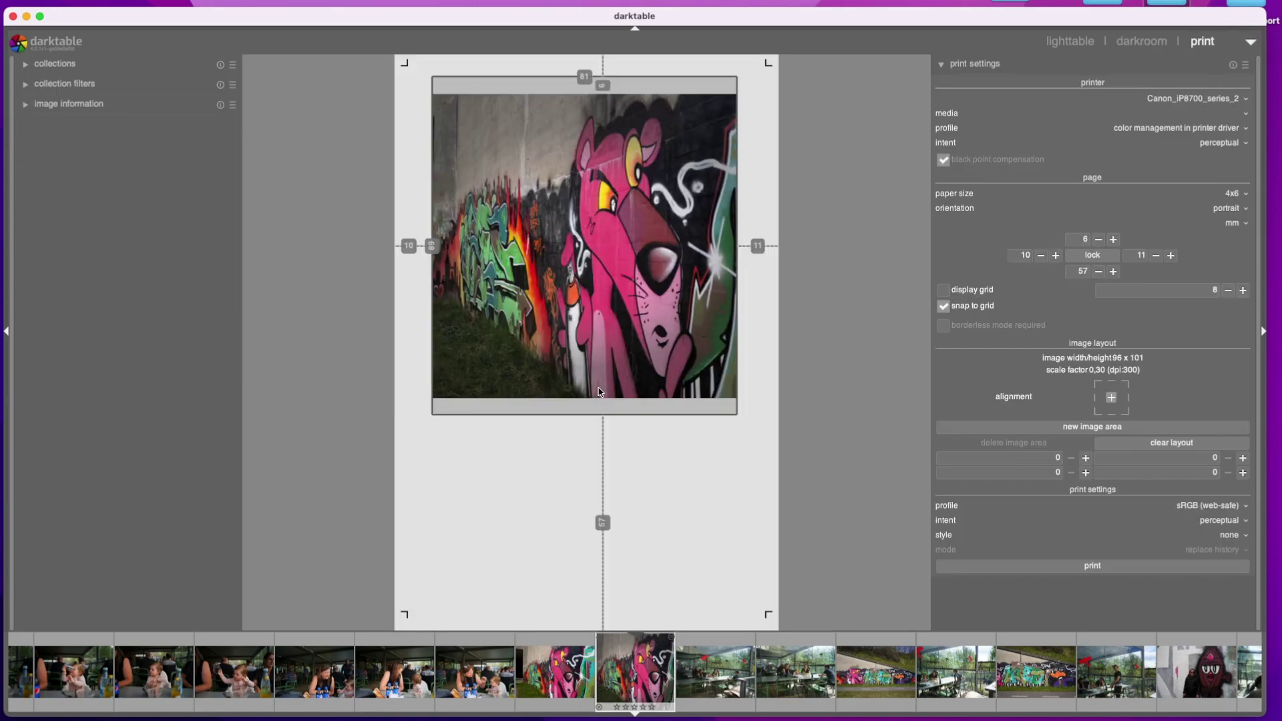
# - Set both the left and right page margins to 6 mm, keeping snap to grid enabled
pyautogui.click(944, 306)
pyautogui.click(1042, 257)
pyautogui.click(1042, 256)
pyautogui.click(1042, 256)
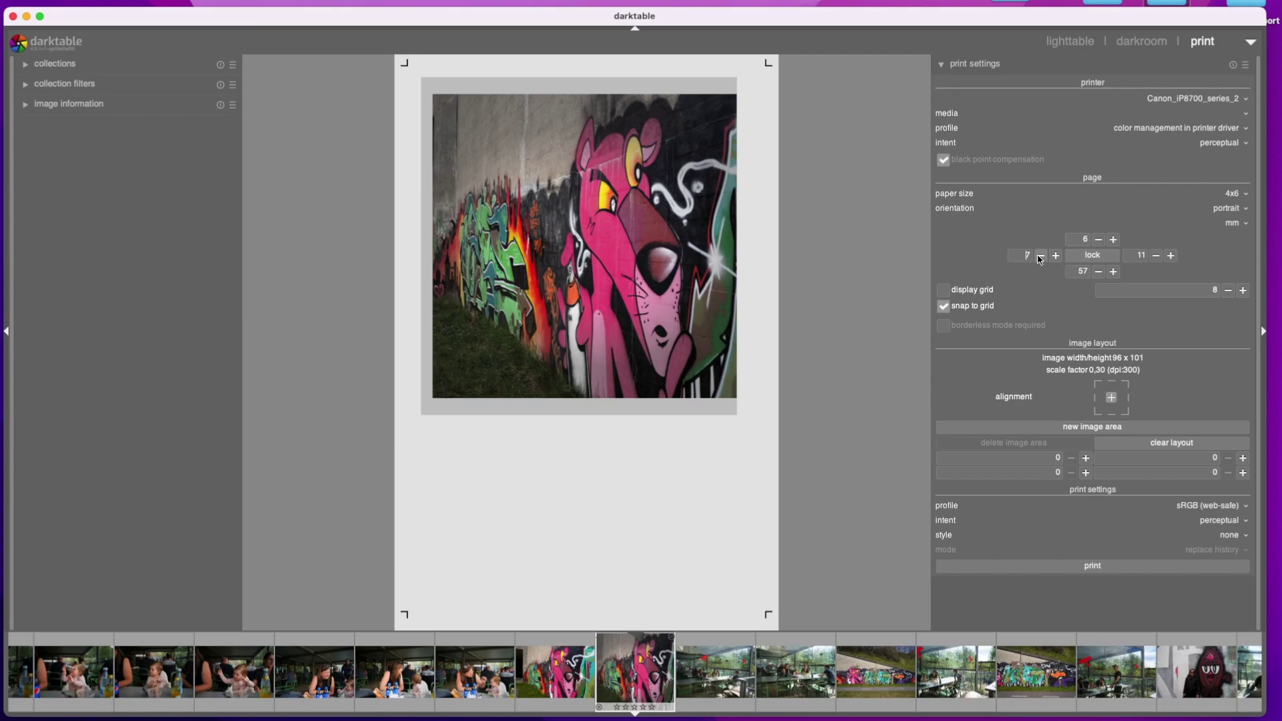
pyautogui.click(1042, 257)
pyautogui.click(1156, 256)
pyautogui.click(1157, 257)
pyautogui.click(1156, 256)
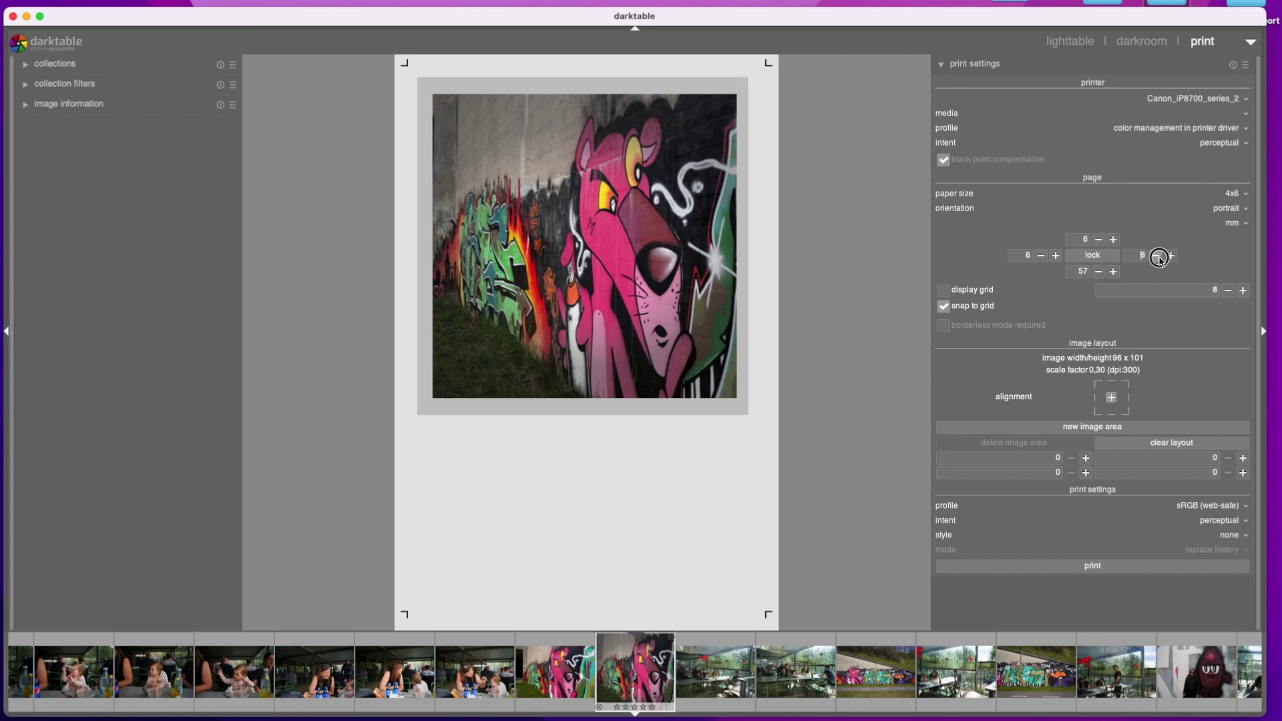
pyautogui.click(1157, 257)
pyautogui.click(1157, 257)
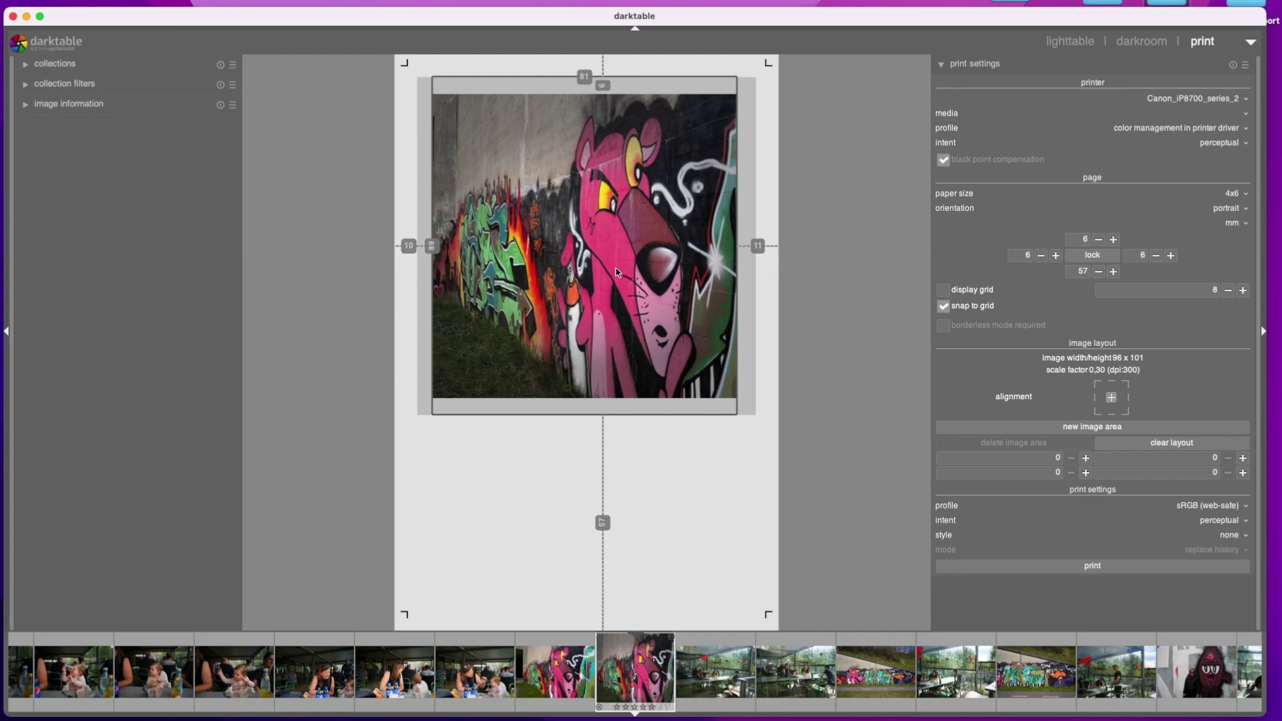
# - Refresh the print layout by visiting the darkroom and returning to the print view
pyautogui.click(1137, 43)
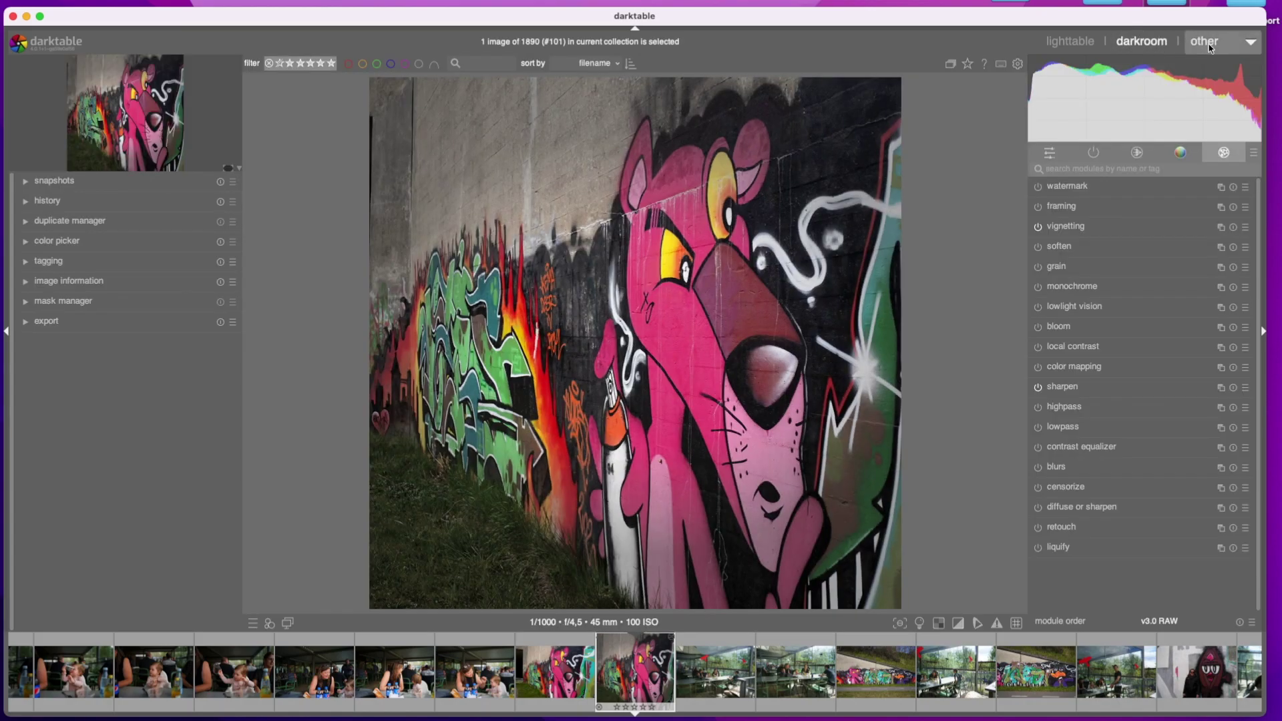
pyautogui.click(1210, 45)
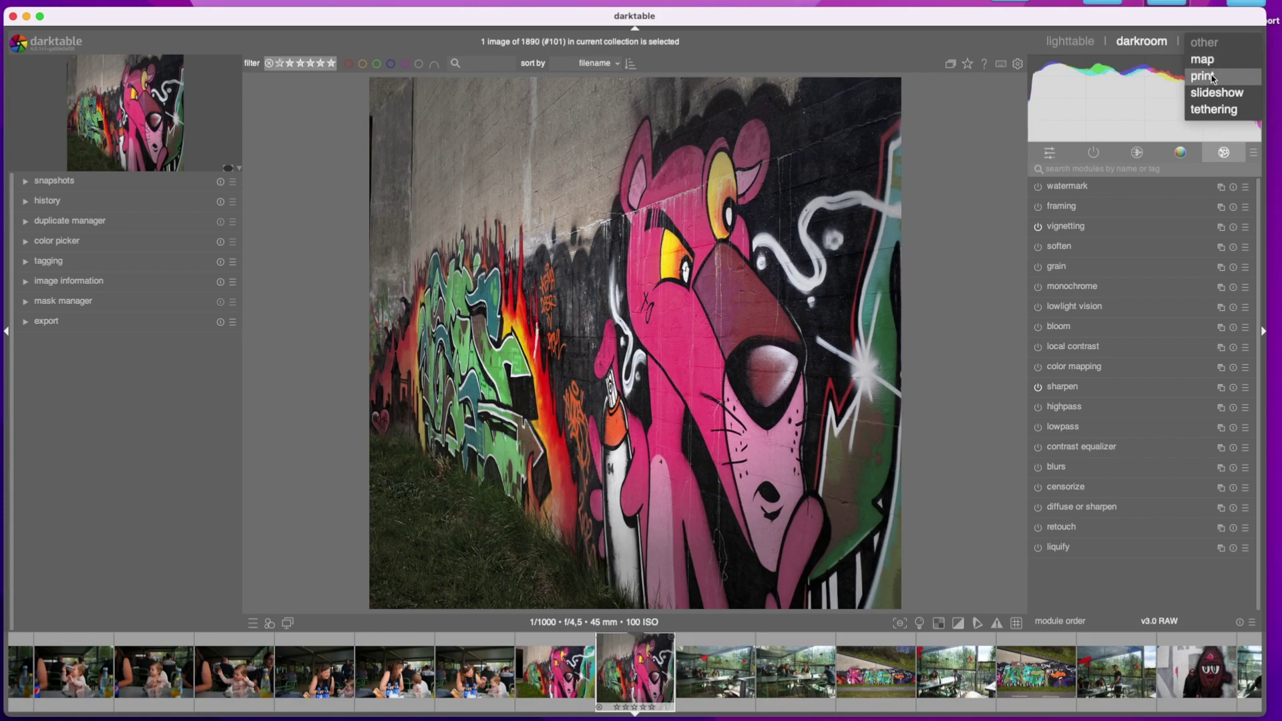
pyautogui.click(1213, 78)
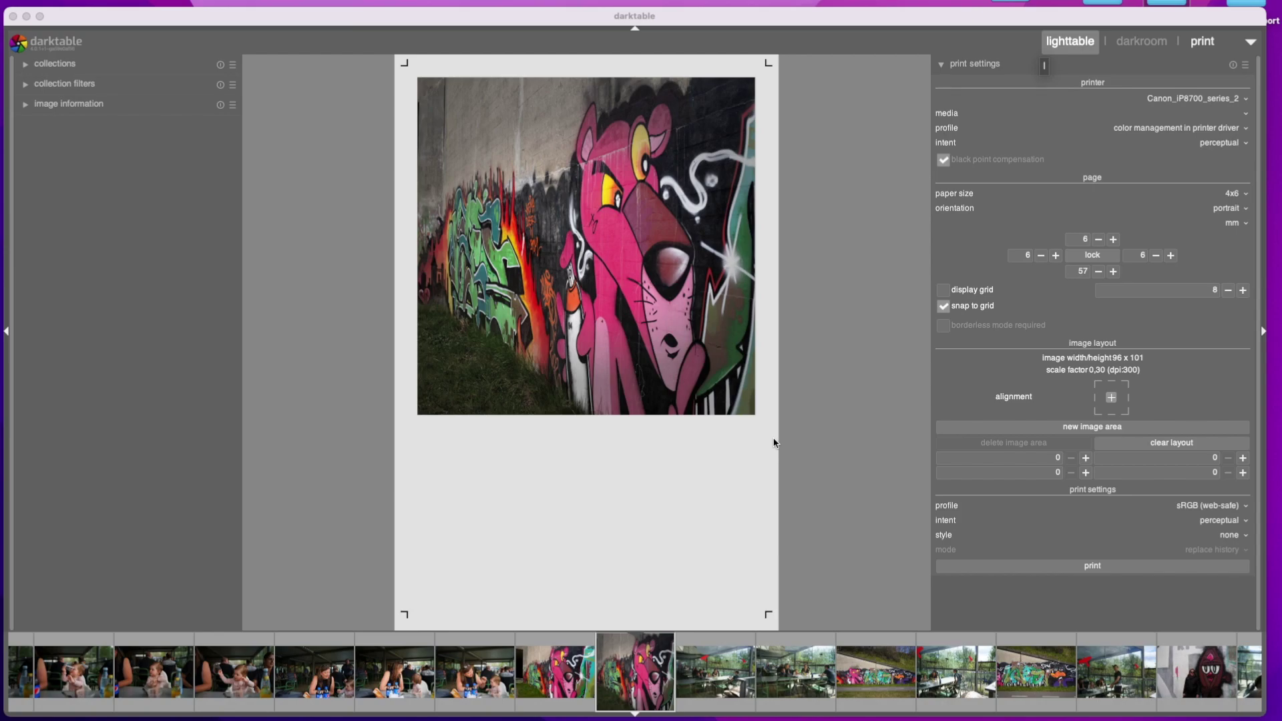
# - Return to the lighttable, browse to the 2022:07:17 collection and open the cheesecake photo in the darkroom
pyautogui.click(1082, 50)
pyautogui.click(1083, 49)
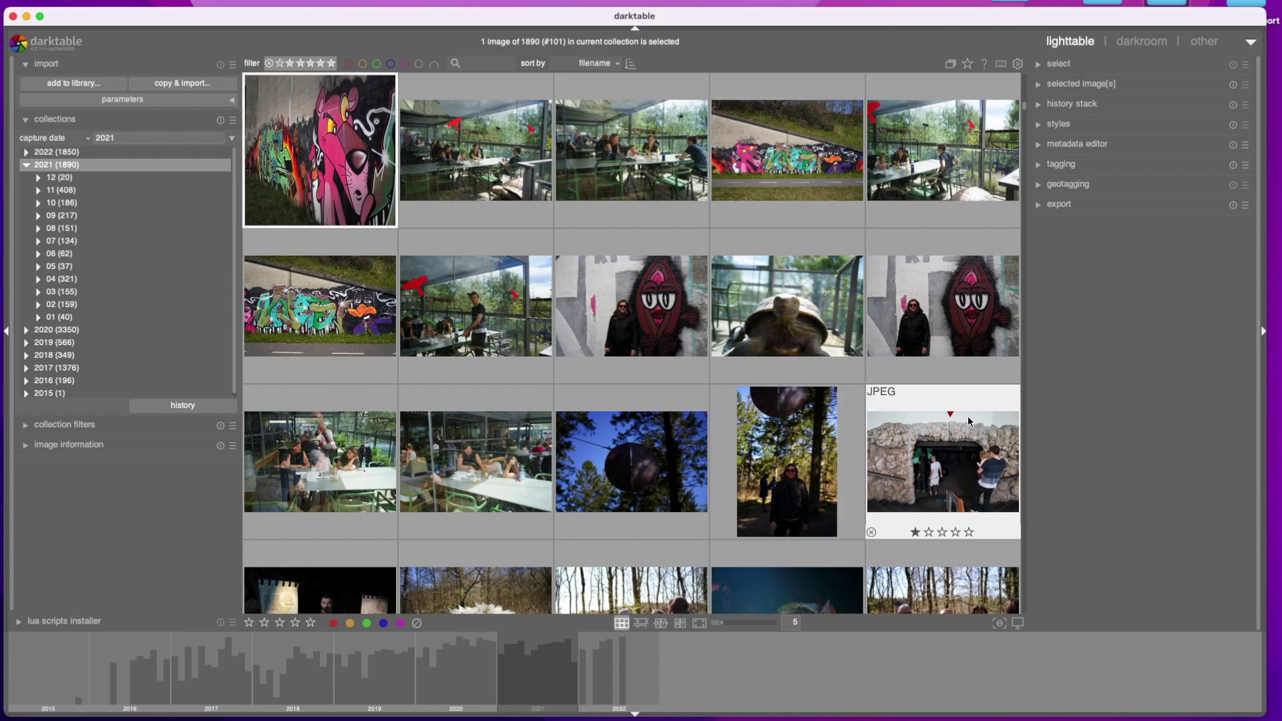
pyautogui.scroll(-1, 523, 492)
pyautogui.scroll(-1, 523, 492)
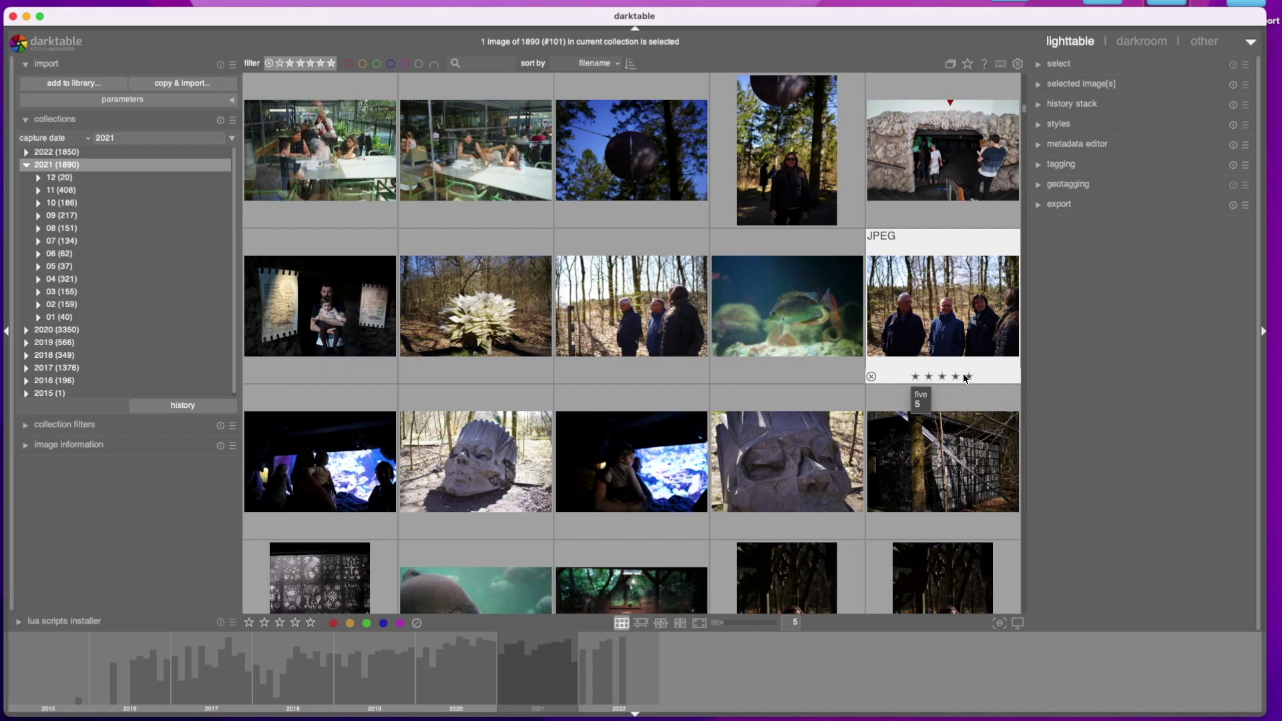
pyautogui.scroll(-3, 970, 381)
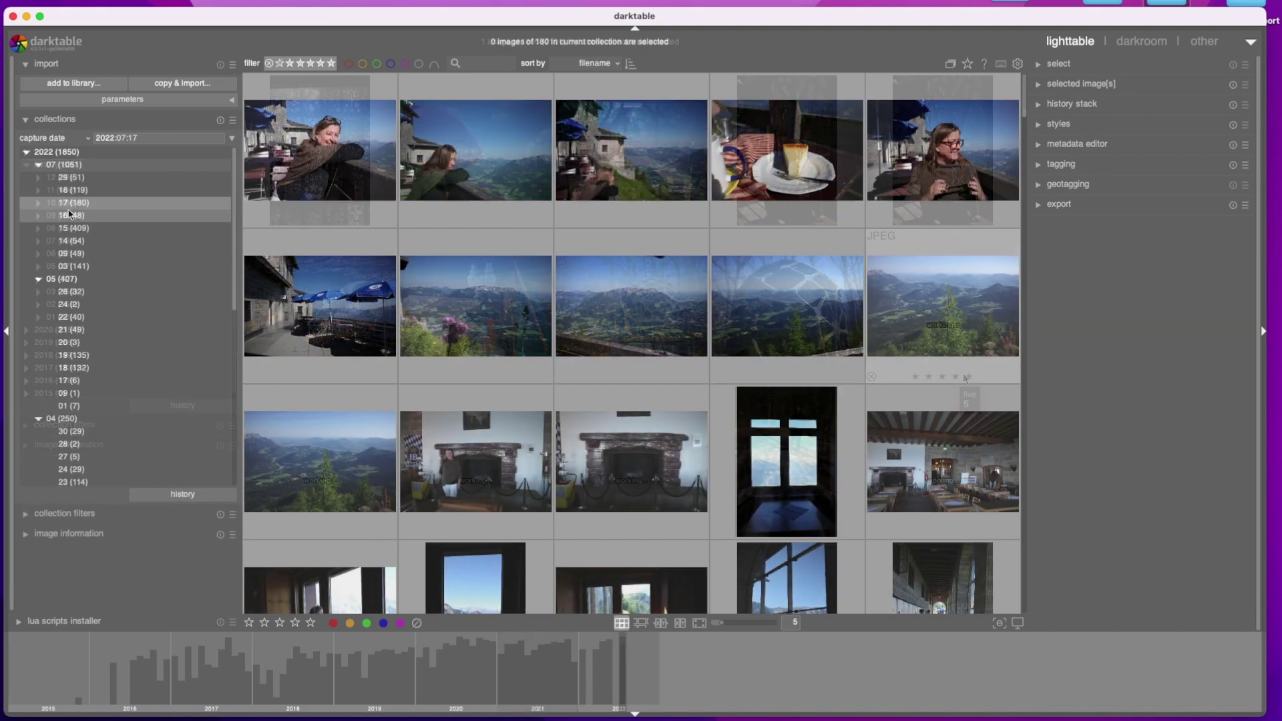
pyautogui.click(816, 163)
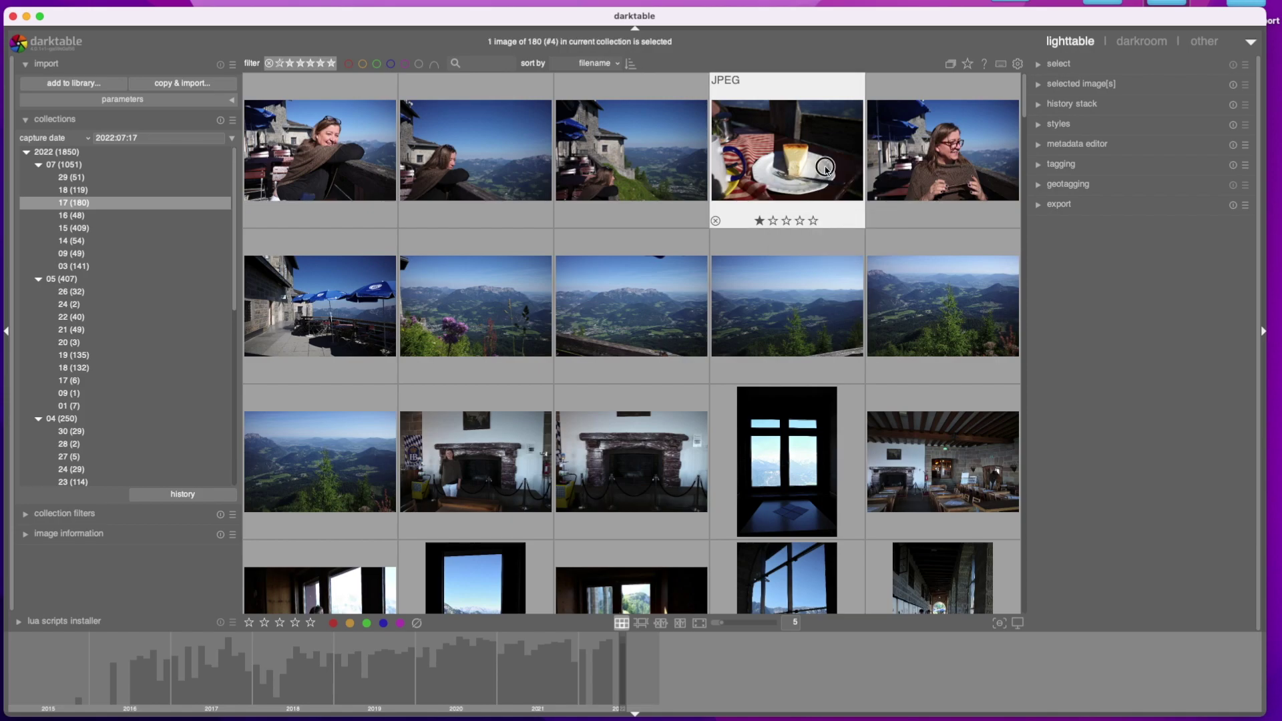
pyautogui.doubleClick(827, 171)
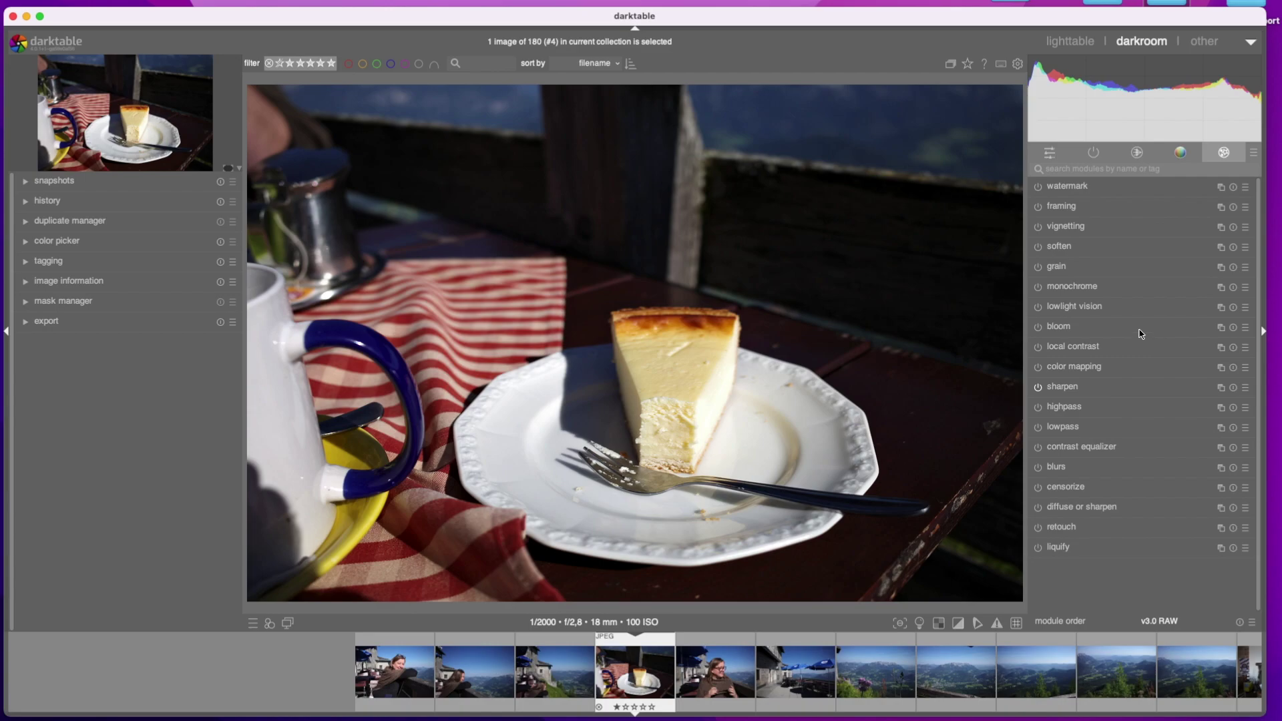
# - Search the modules for "crop" and enable the crop module with a square aspect on the cheesecake photo
pyautogui.click(1114, 168)
pyautogui.write('crop')
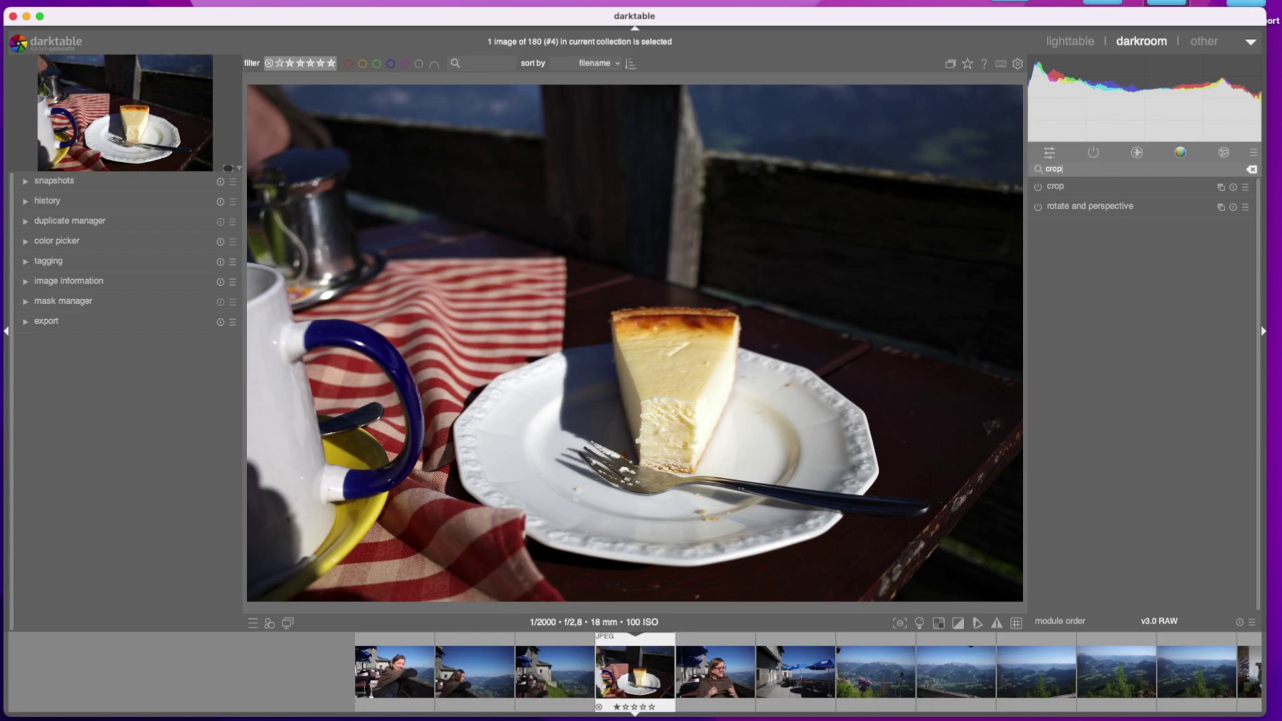
pyautogui.click(1173, 183)
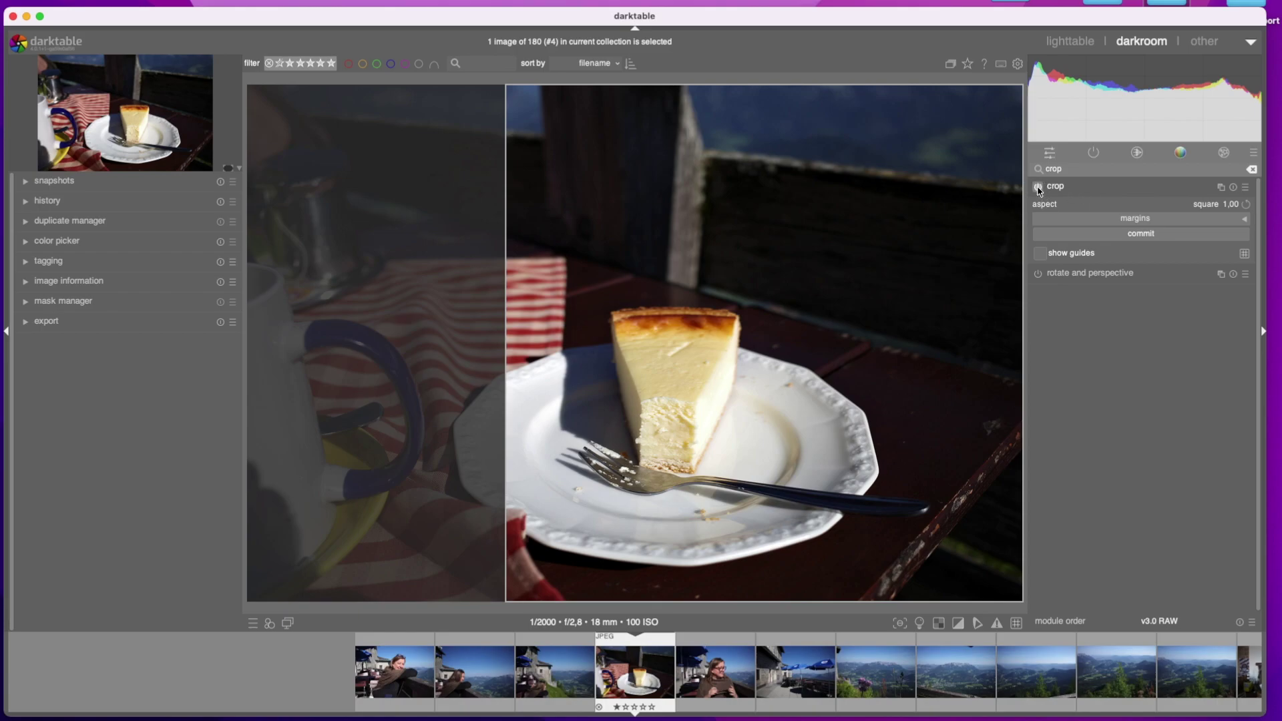
# - Shrink and position the square crop frame around the cheesecake and its plate, then apply the crop
pyautogui.moveTo(873, 280); pyautogui.dragTo(775, 281)
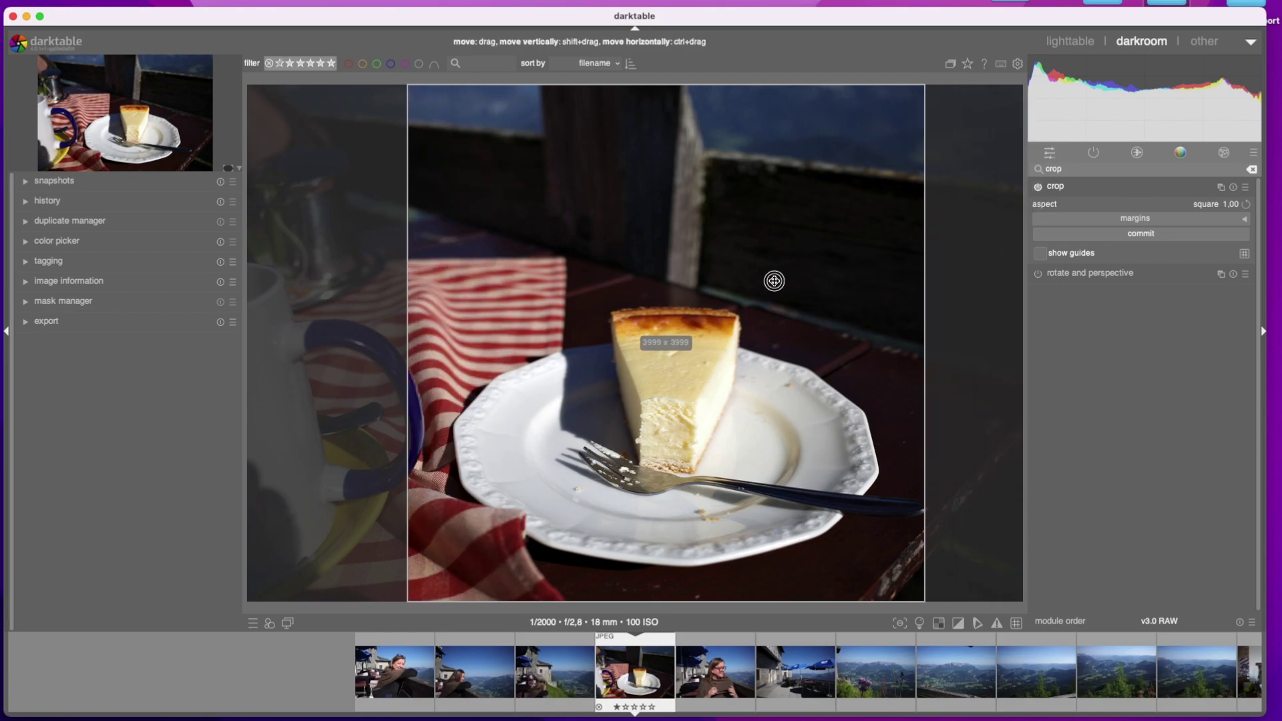
pyautogui.moveTo(920, 88); pyautogui.dragTo(884, 177)
pyautogui.moveTo(689, 331); pyautogui.dragTo(719, 325)
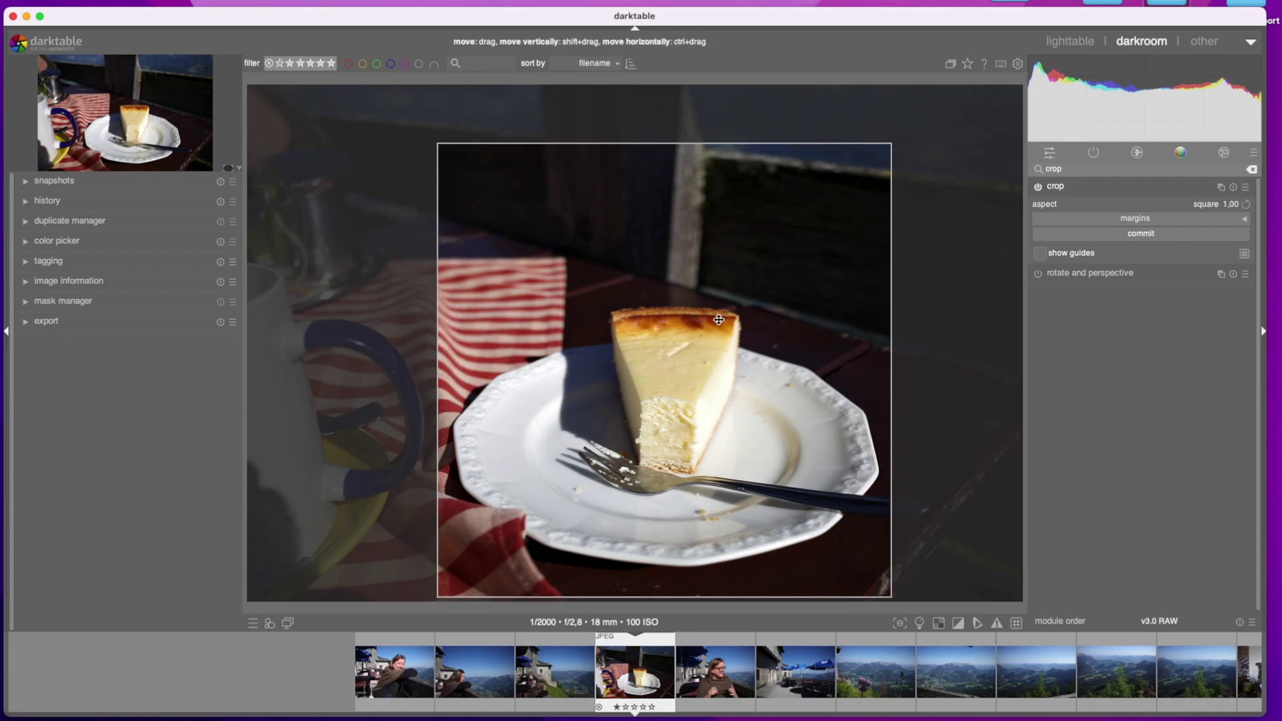
pyautogui.moveTo(885, 143); pyautogui.dragTo(891, 137)
pyautogui.moveTo(737, 302)
pyautogui.mouseDown()
pyautogui.moveTo(701, 300)
pyautogui.moveTo(722, 302)
pyautogui.mouseUp()
pyautogui.press('Return')
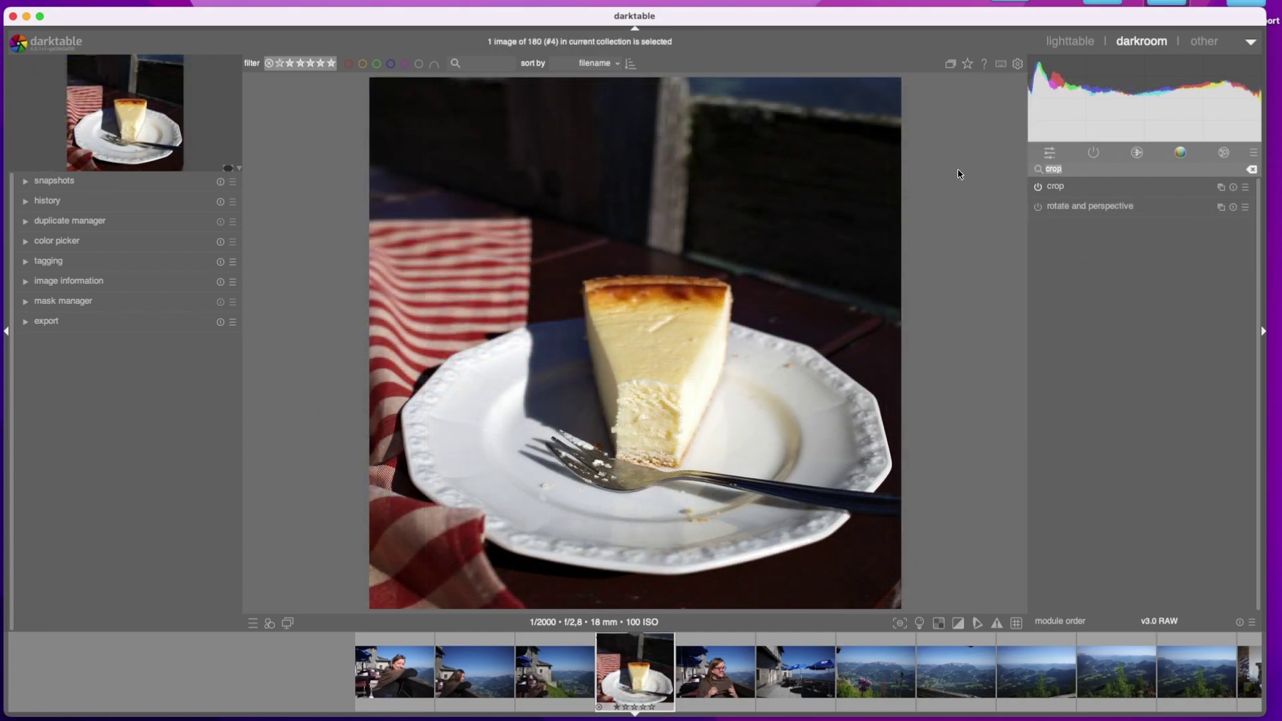
# - Search the modules for "vign", expand the vignetting module and switch it on for the cheesecake photo
pyautogui.write('vign')
pyautogui.click(1096, 186)
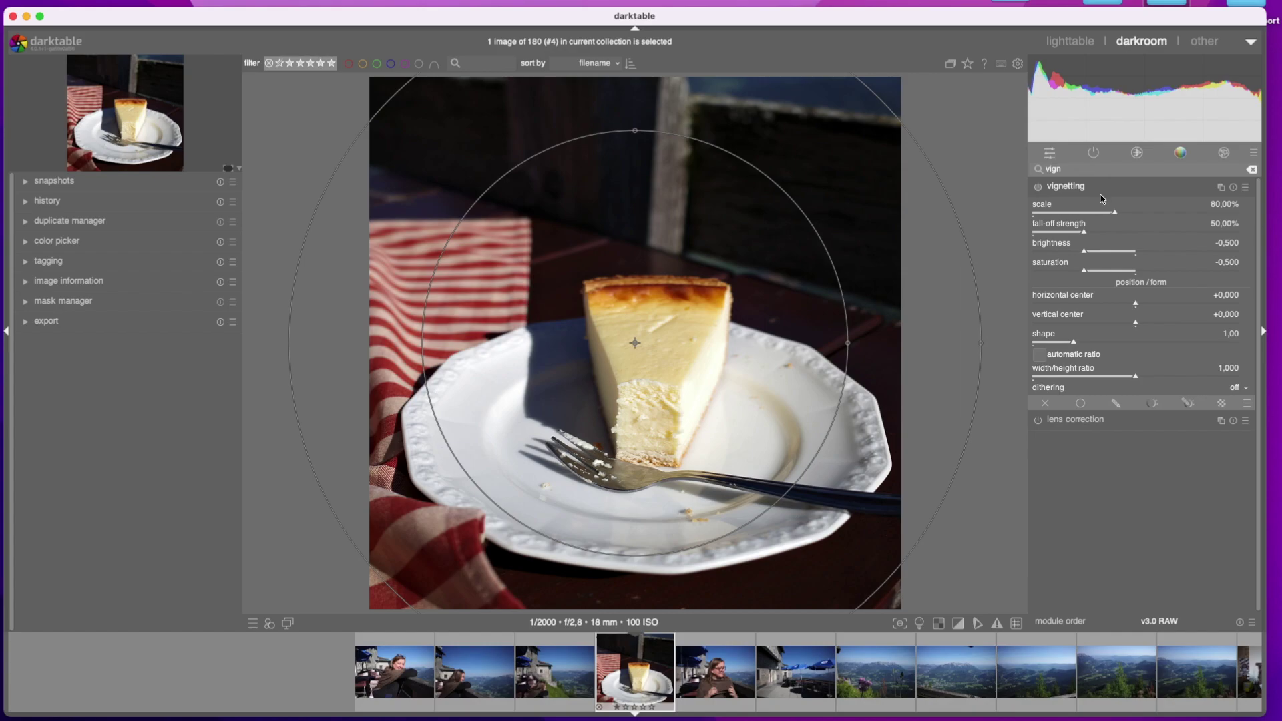
pyautogui.click(1040, 188)
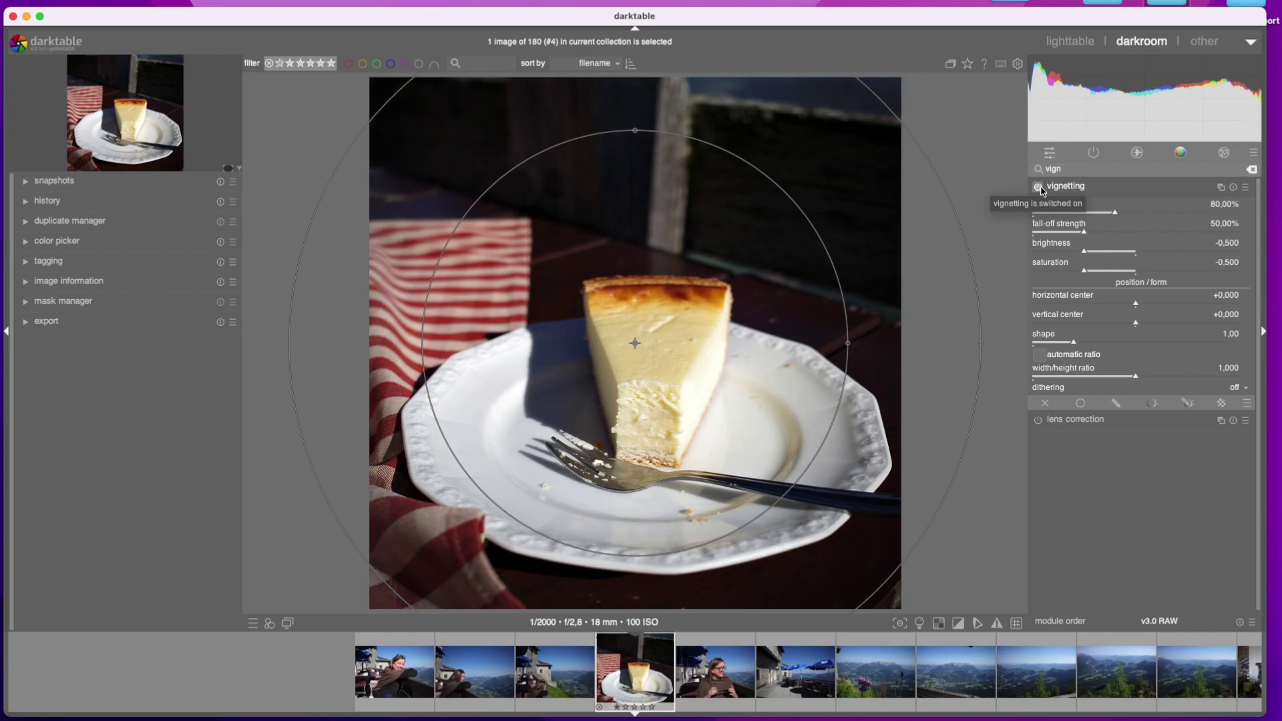
# - Adjust the vignette to a scale of about 77% and a brightness of -1, then collapse the module
pyautogui.click(1118, 213)
pyautogui.moveTo(1117, 213); pyautogui.dragTo(1110, 213)
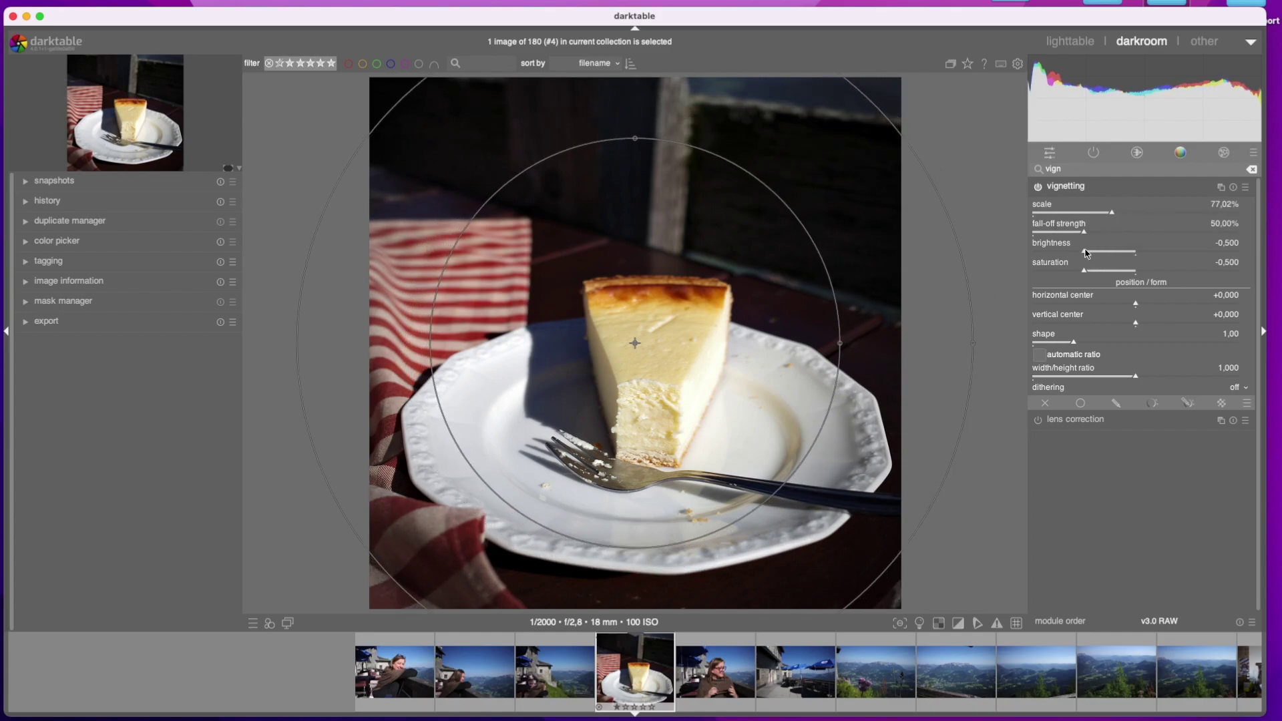
pyautogui.moveTo(1086, 253); pyautogui.dragTo(1028, 255)
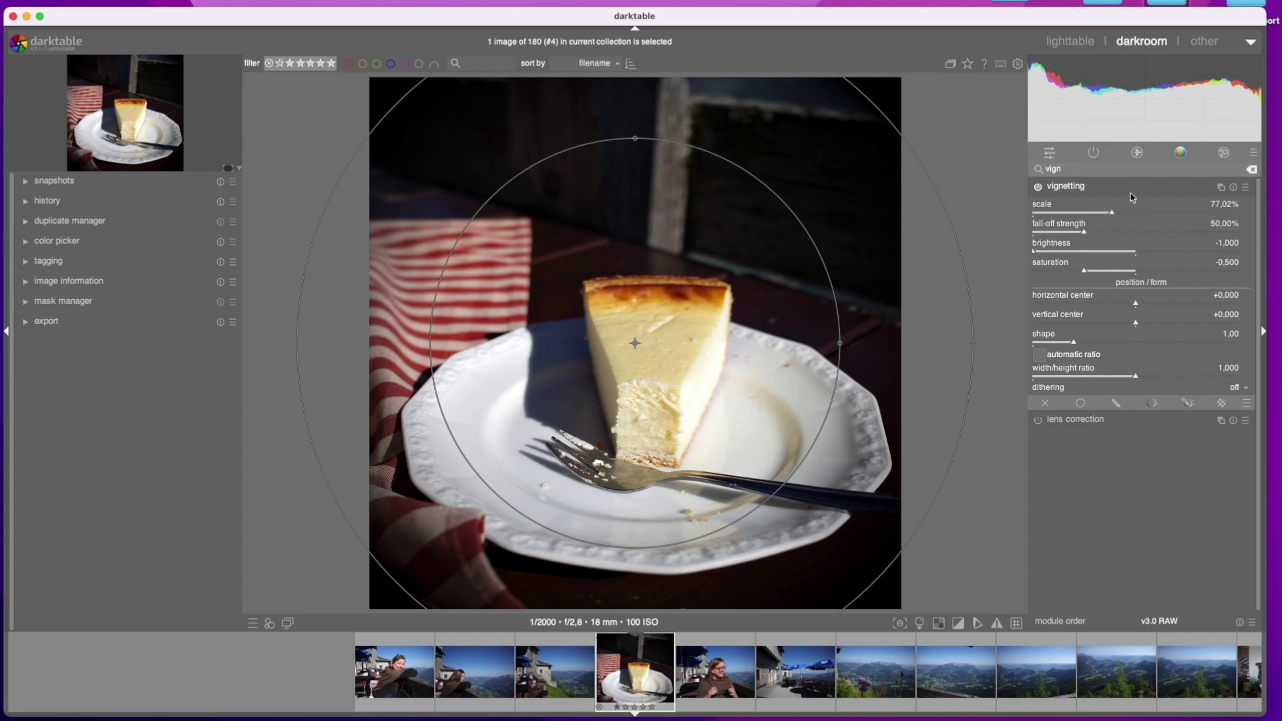
pyautogui.click(1093, 190)
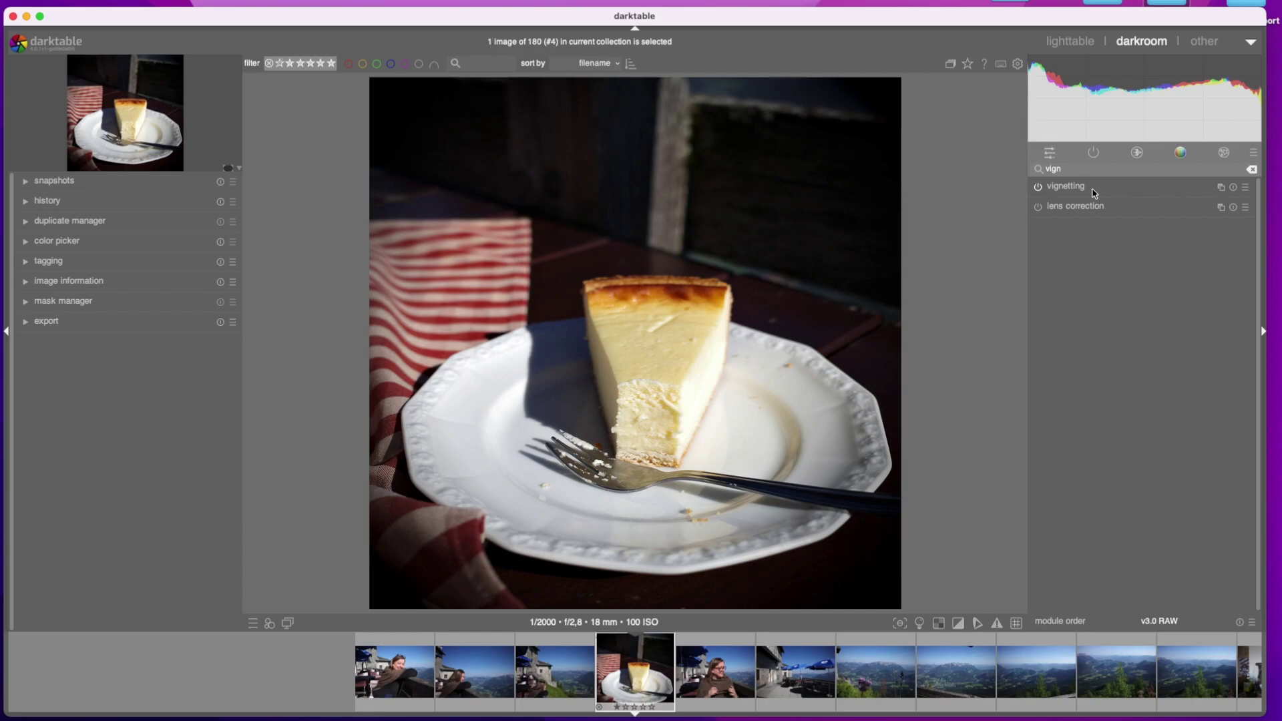
# - Open the cheesecake photo in the print view and print it with the current settings
pyautogui.click(1250, 42)
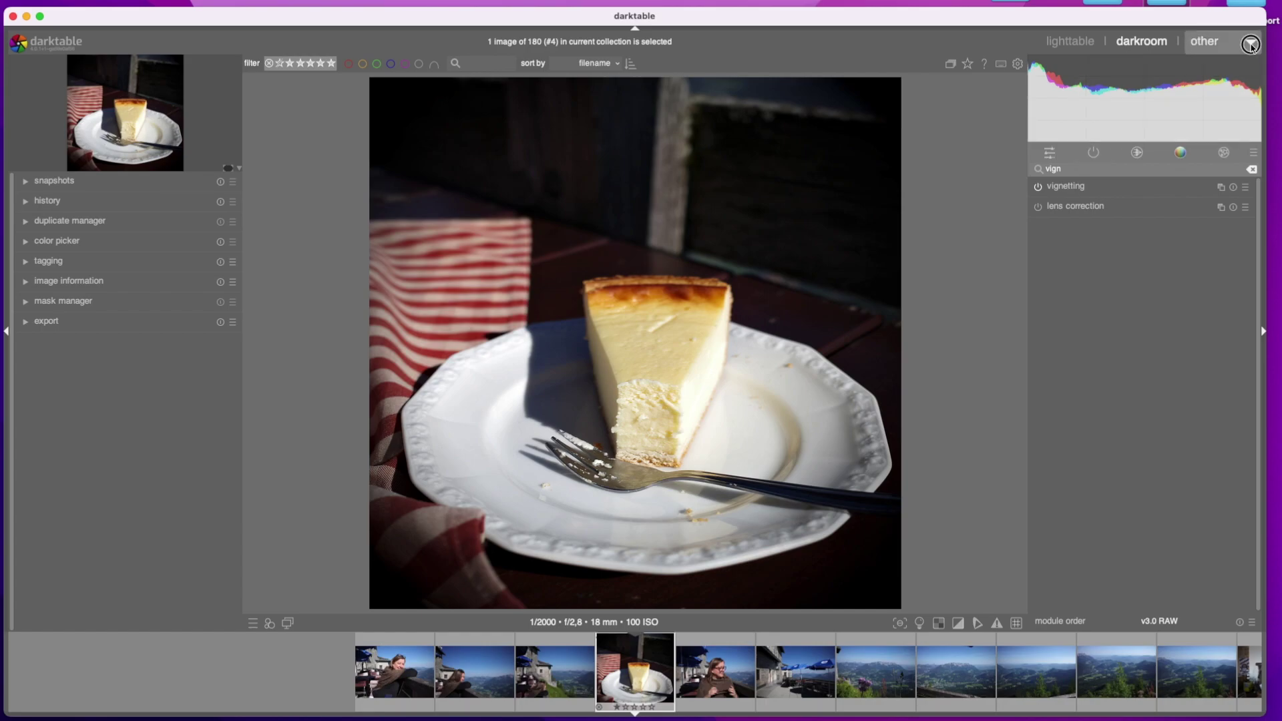
pyautogui.click(1233, 80)
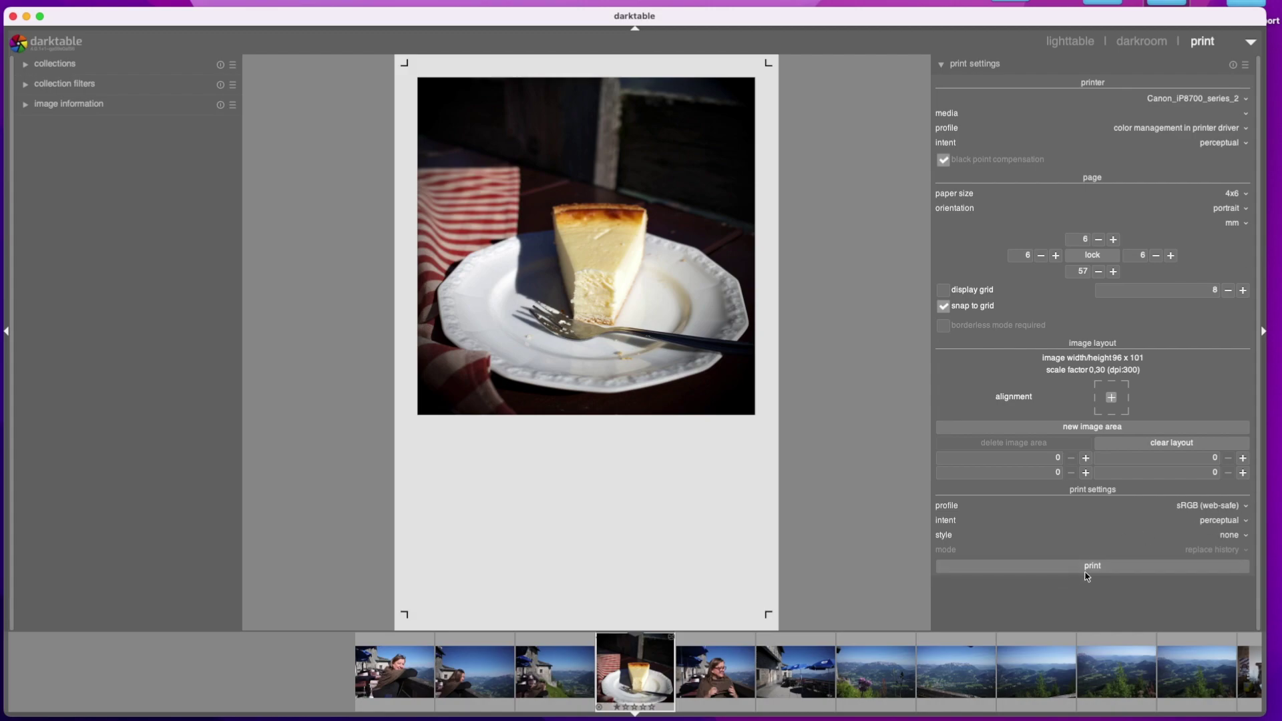
pyautogui.click(1113, 566)
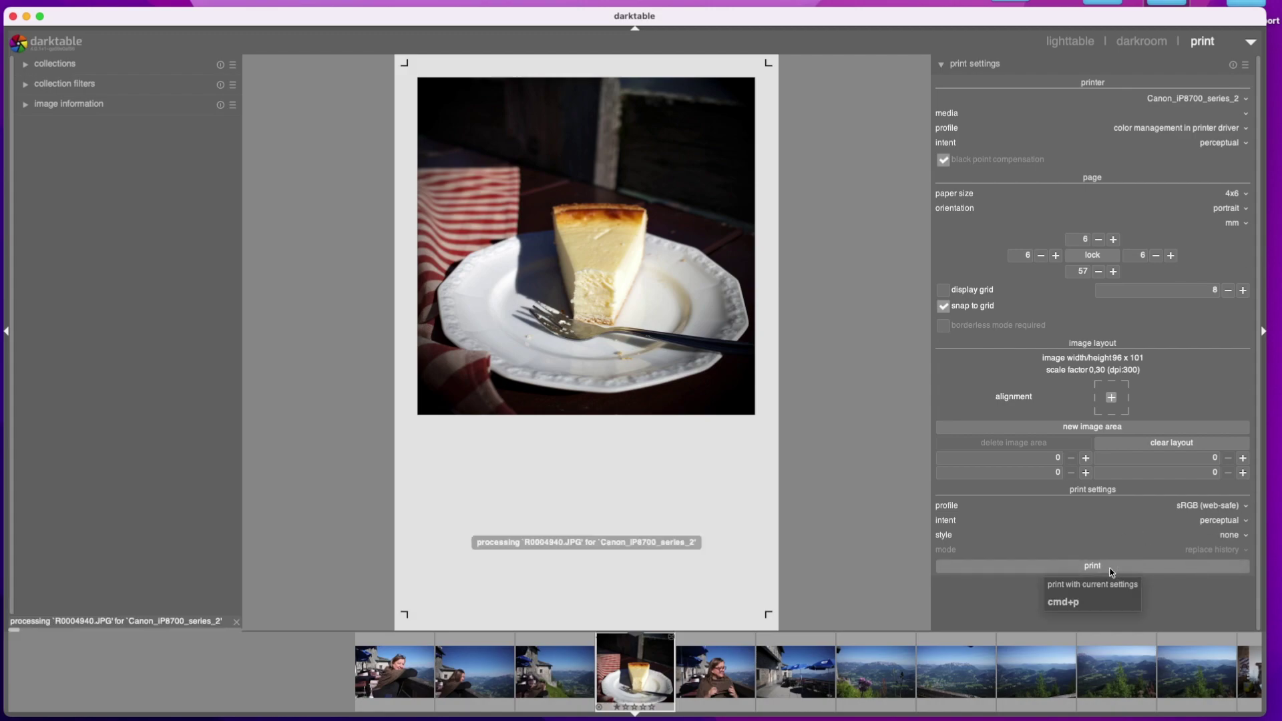